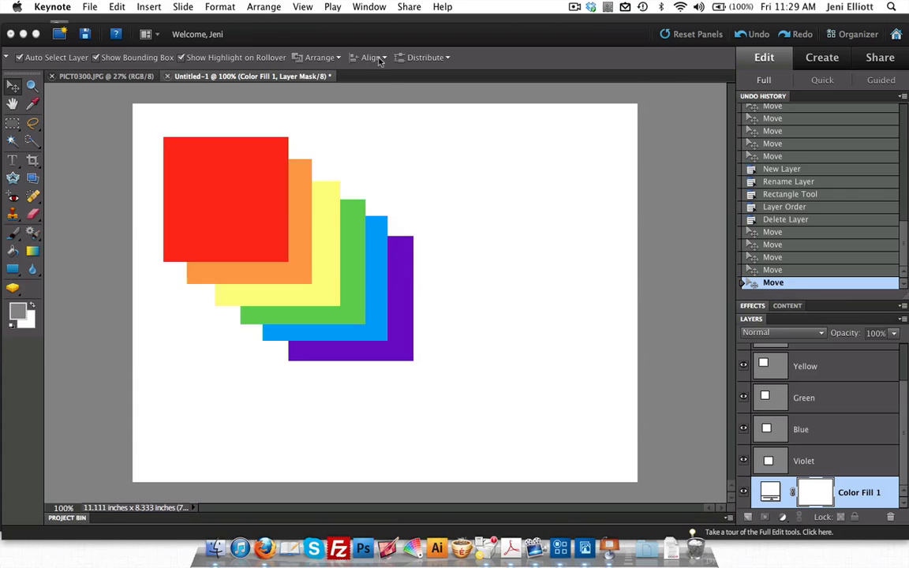
Step: Check that the Layers panel is enabled and look at the top of the layer stack
click(473, 155)
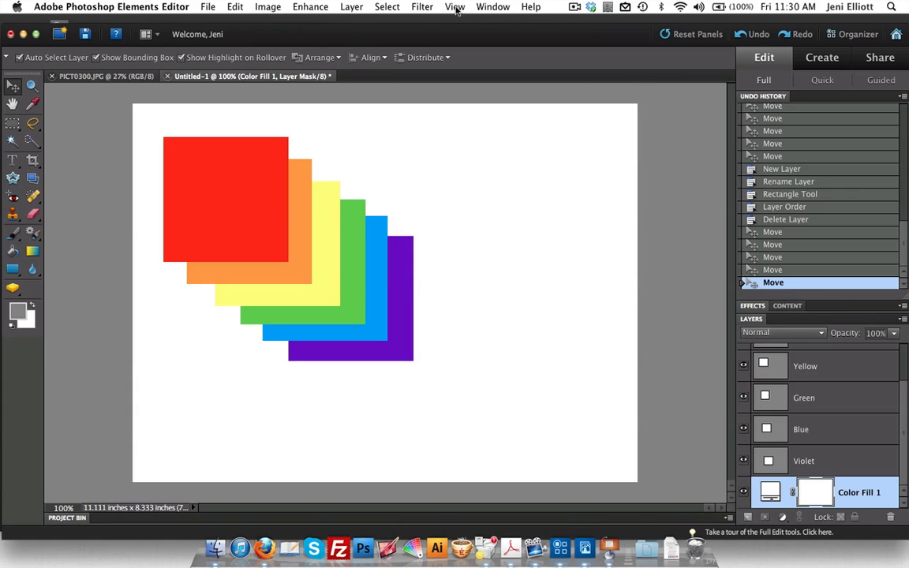
click(492, 8)
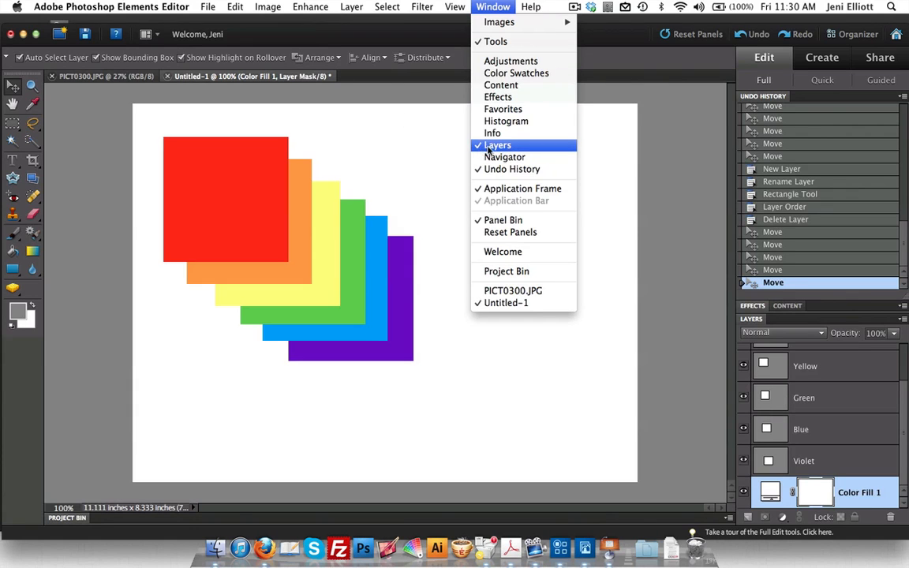
click(669, 448)
scroll(853, 469, up, 3)
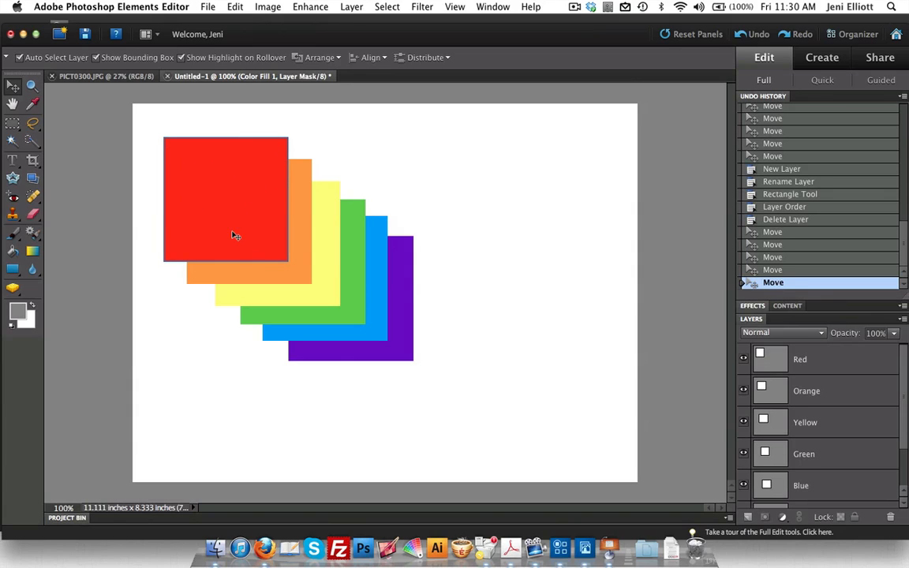
Step: Hide the Color Fill 1 background layer to expose the transparency, and show it again
scroll(833, 405, down, 2)
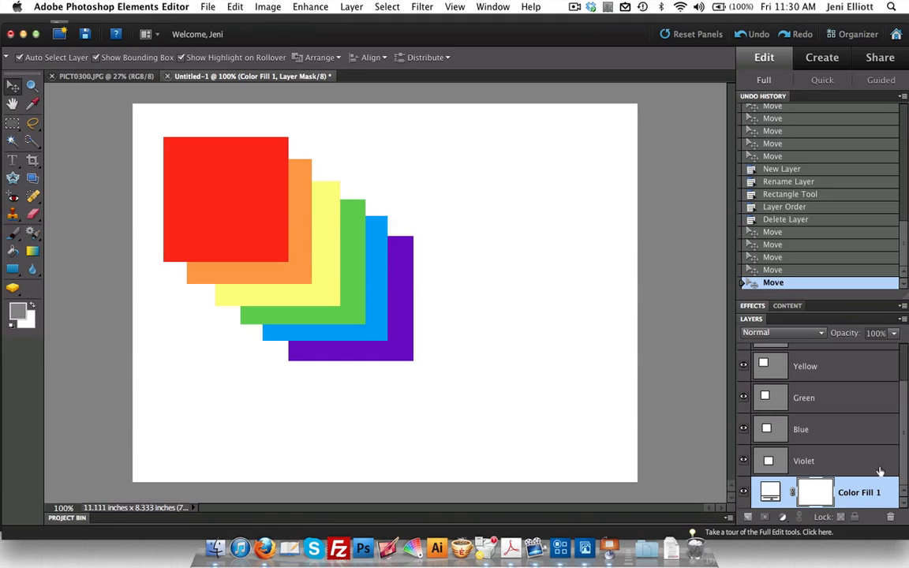
click(742, 493)
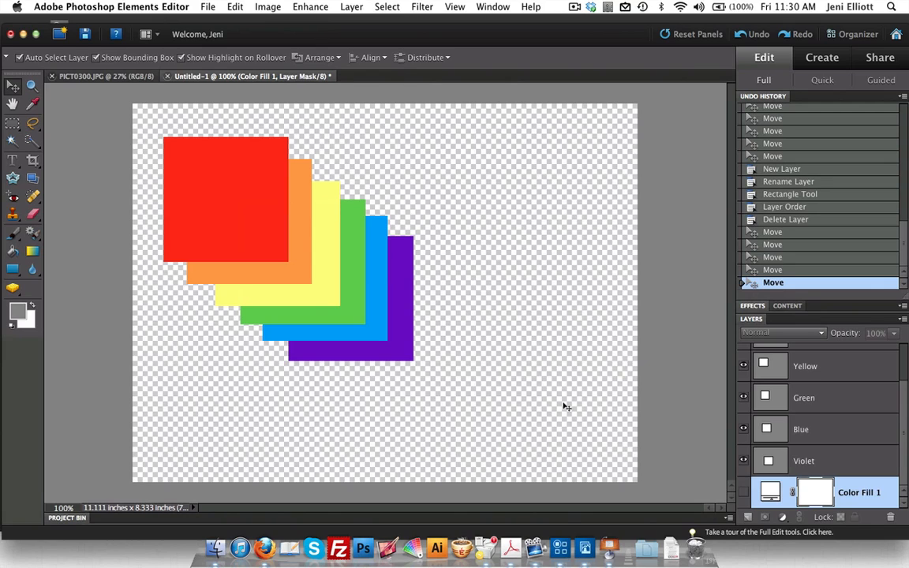
click(743, 493)
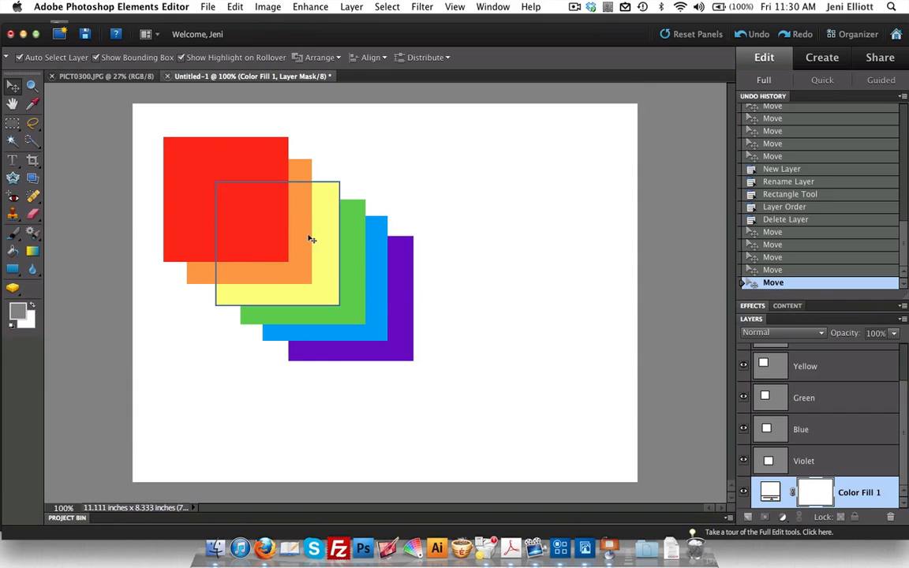
Step: Raise the Violet layer through the stack to above Red and shift its square slightly down and to the right
click(817, 465)
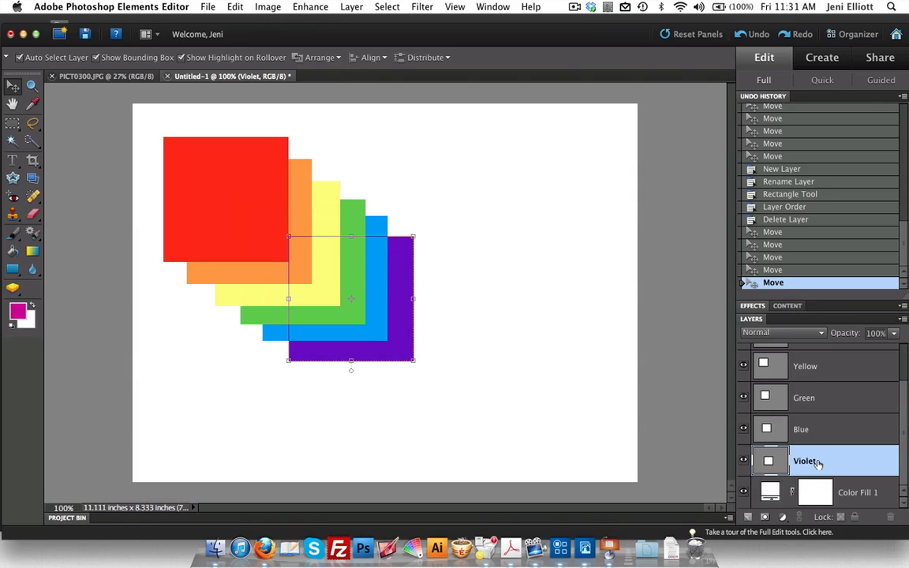
drag(817, 464, 813, 418)
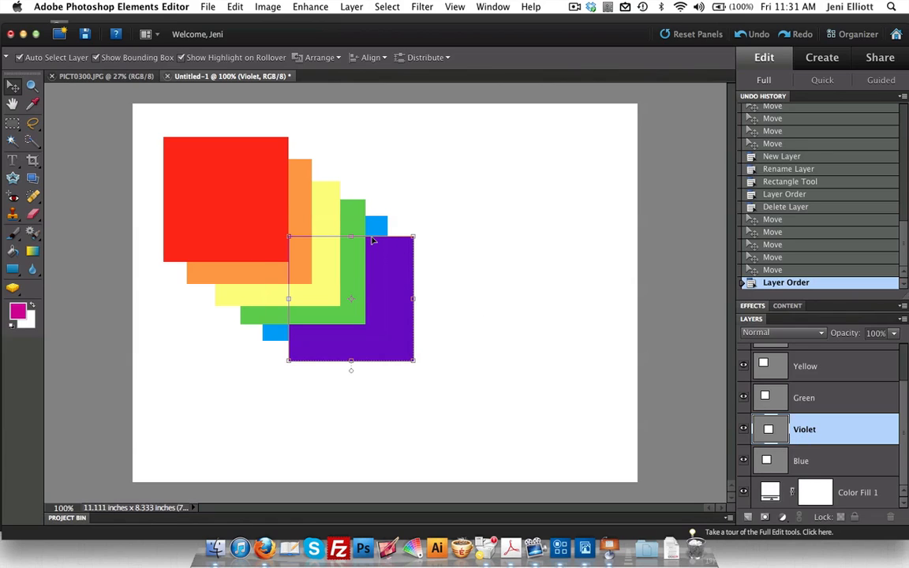
drag(814, 430, 818, 397)
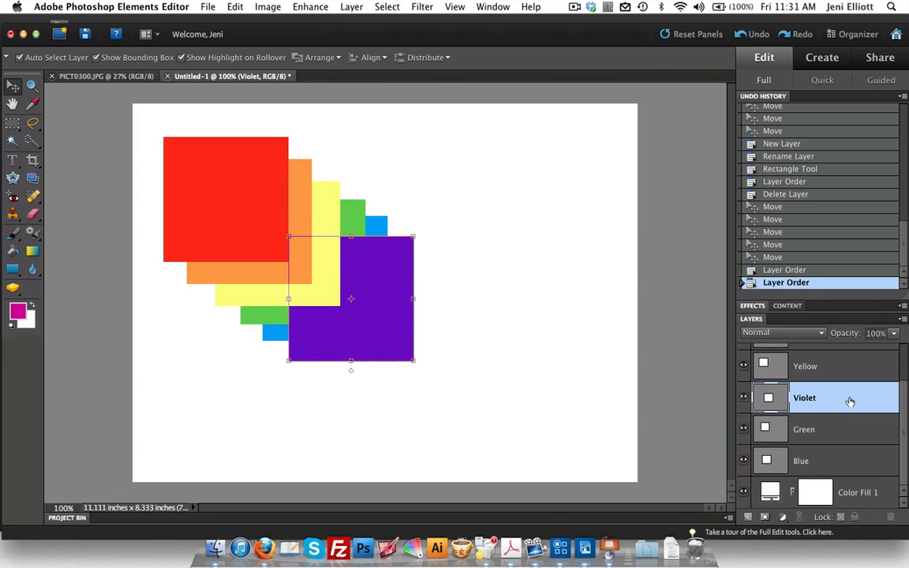
scroll(844, 406, up, 3)
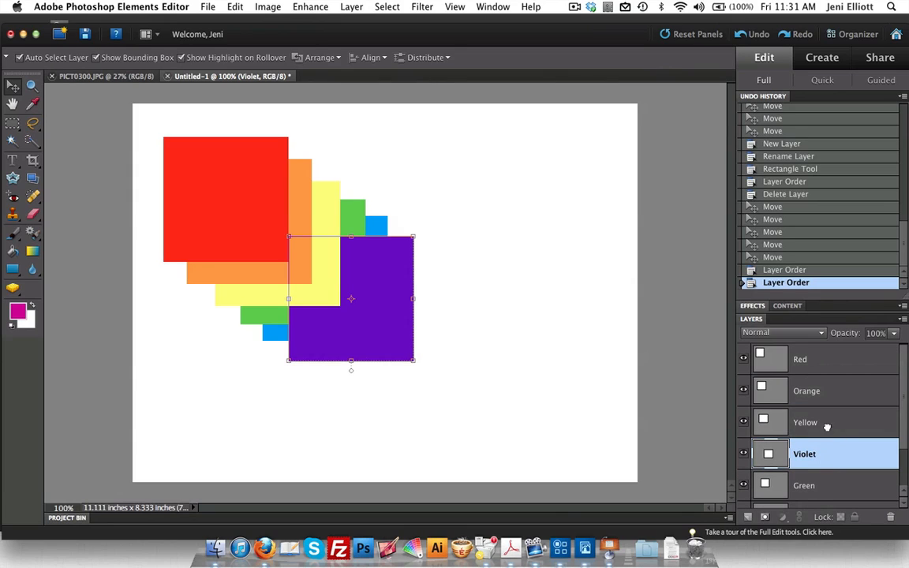
drag(830, 345, 830, 349)
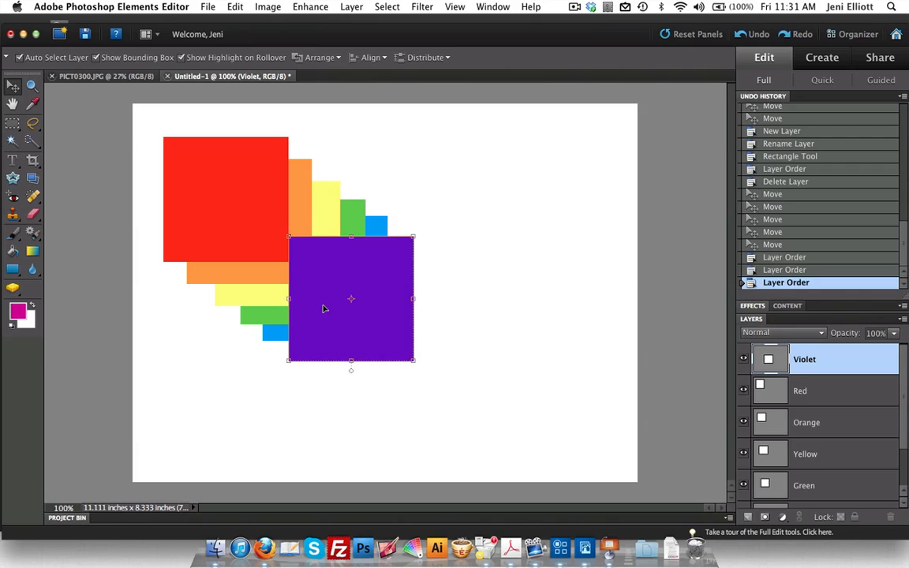
drag(323, 308, 331, 282)
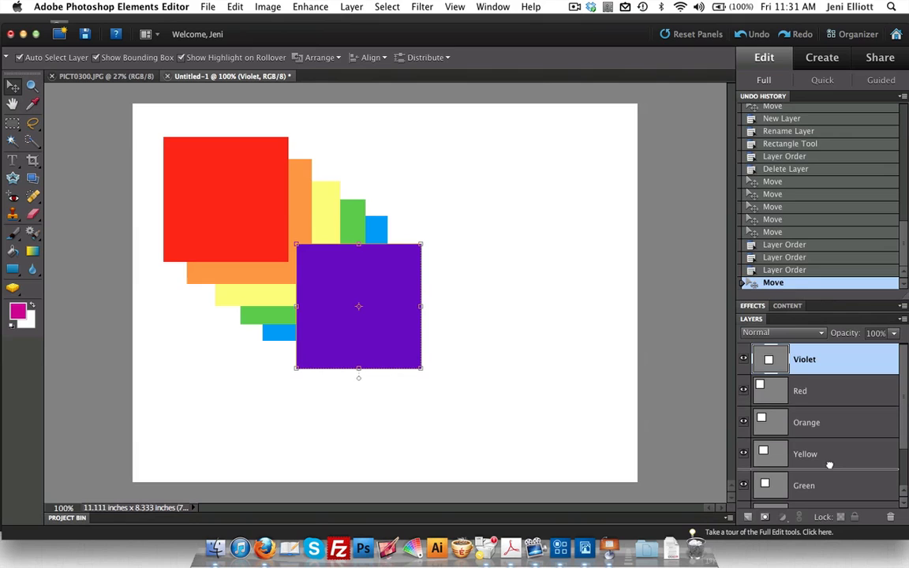
Step: Place the Violet layer between Yellow and Green, and slide its square up behind the others and back down
drag(829, 465, 827, 463)
drag(360, 299, 334, 189)
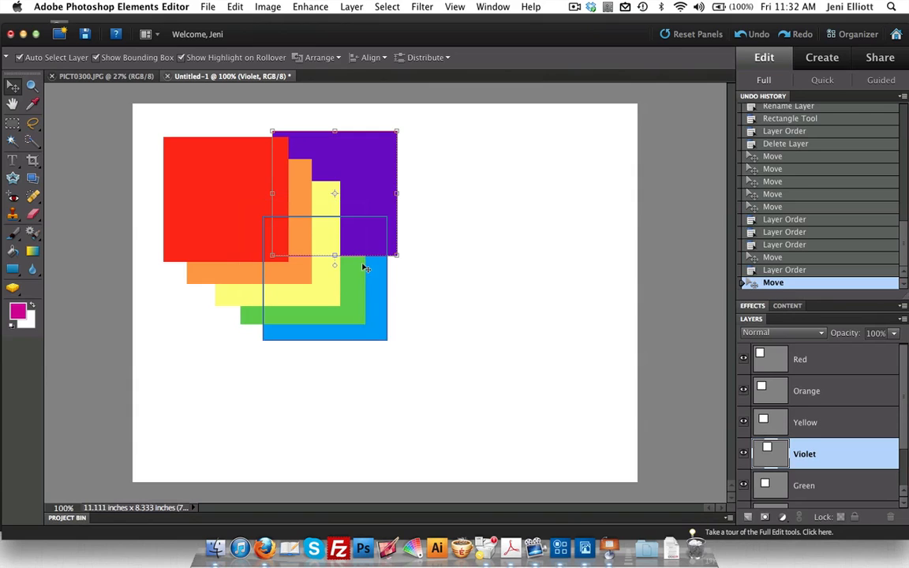
drag(356, 170, 366, 276)
Step: Move the Violet layer between Orange and Yellow and lower its opacity to 48%
drag(824, 454, 826, 416)
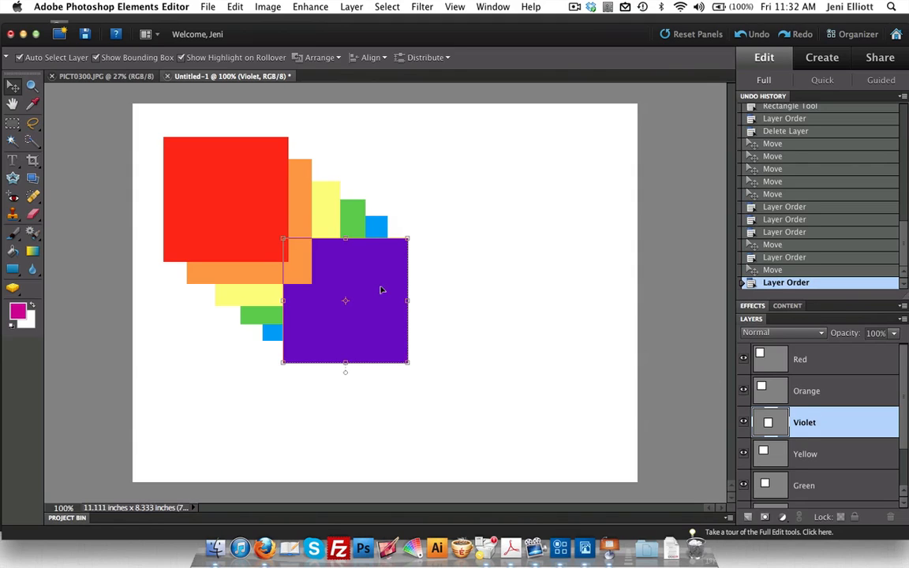
click(894, 334)
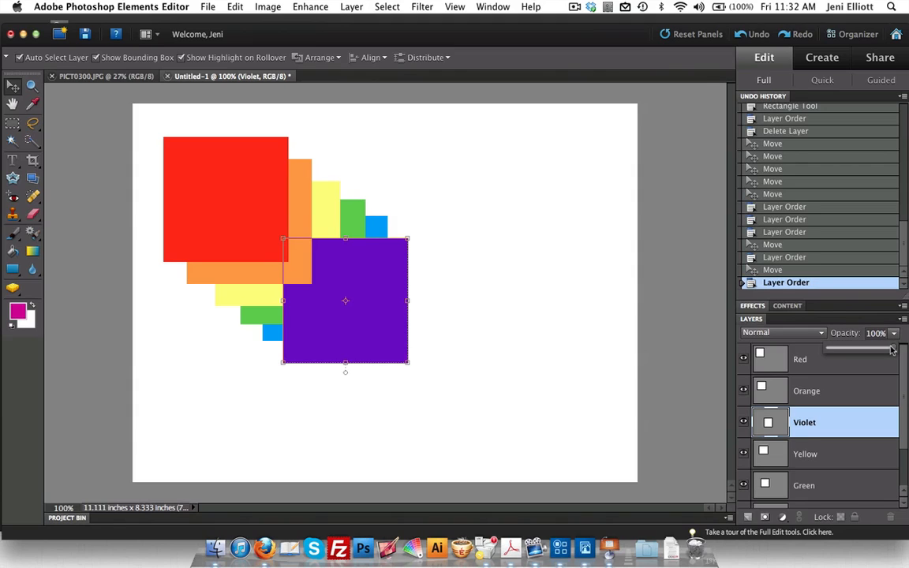
drag(891, 350, 892, 351)
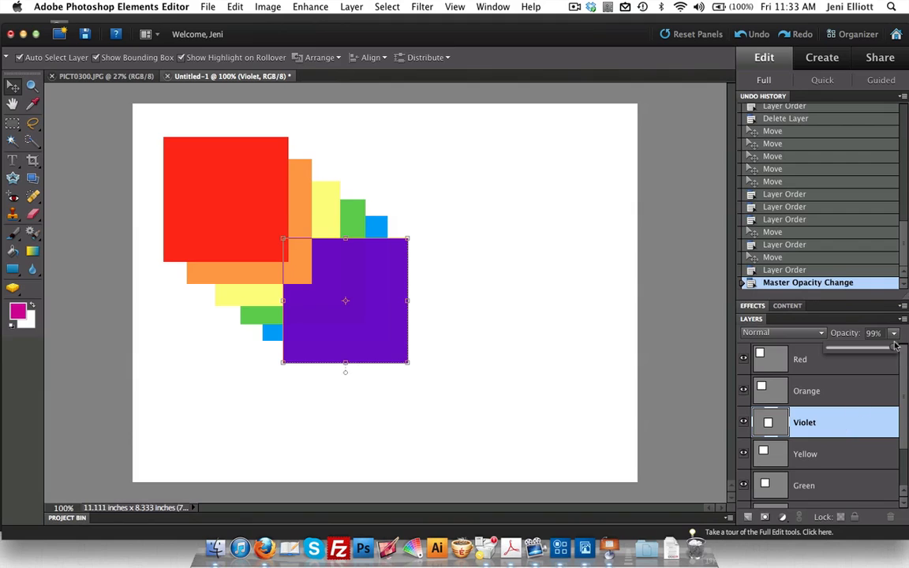
drag(892, 351, 859, 352)
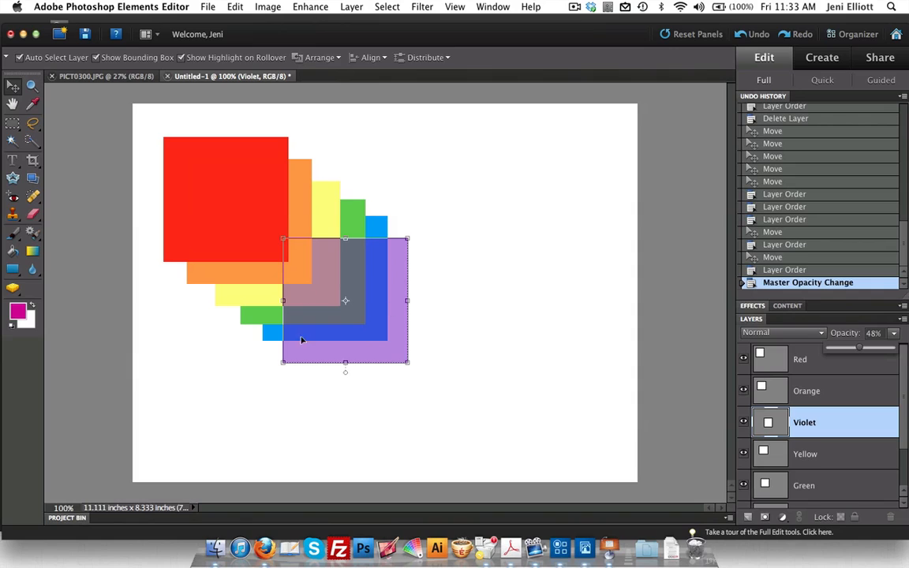
click(445, 270)
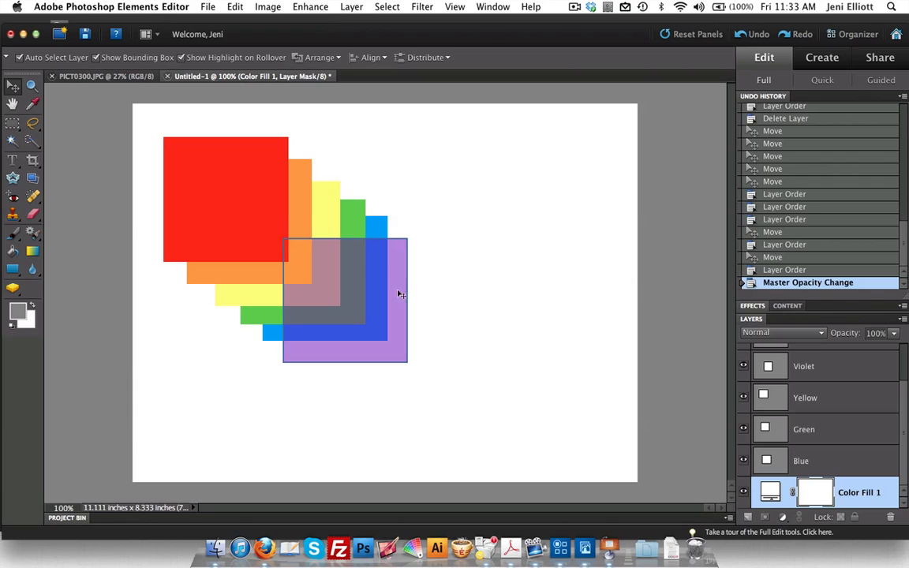
Step: Set the Violet layer's opacity back to 100%
scroll(845, 445, up, 3)
scroll(846, 446, down, 3)
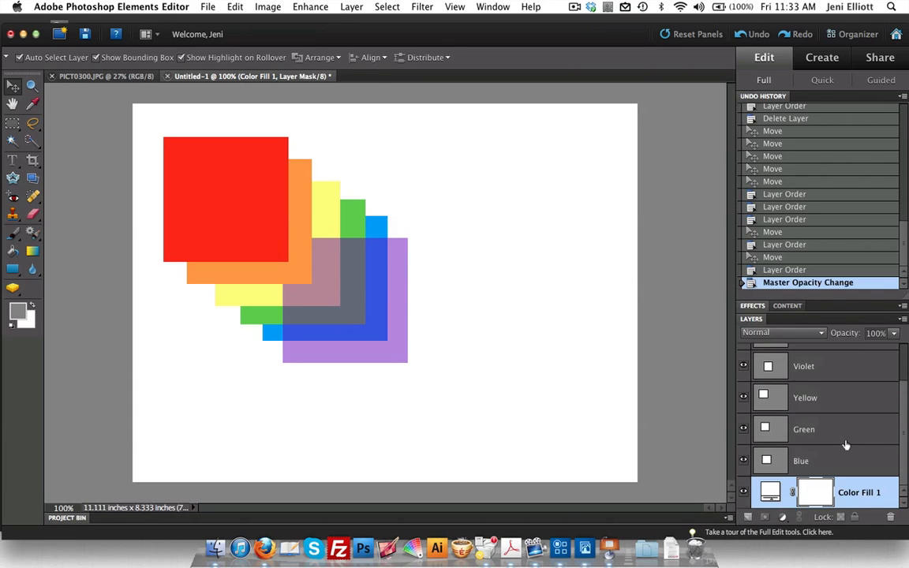
click(848, 368)
click(892, 333)
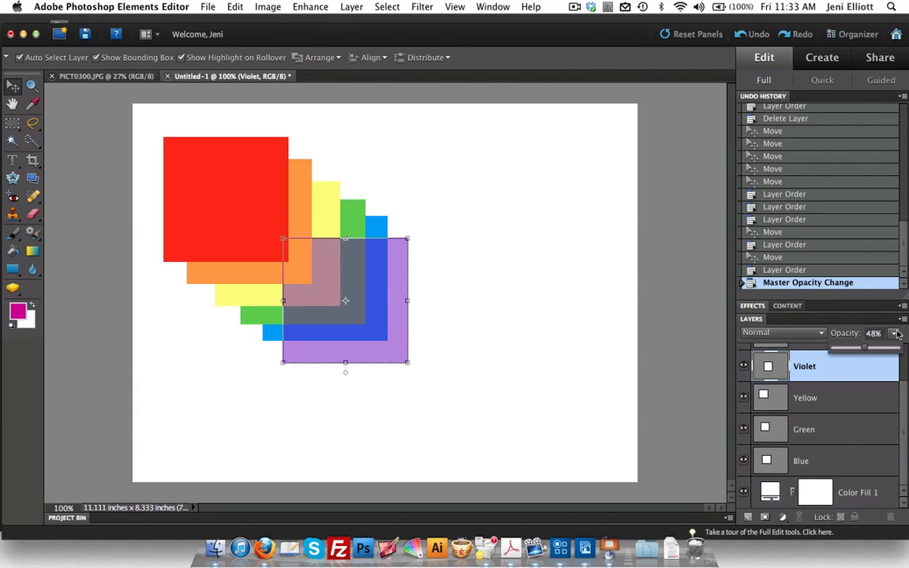
drag(866, 352, 900, 356)
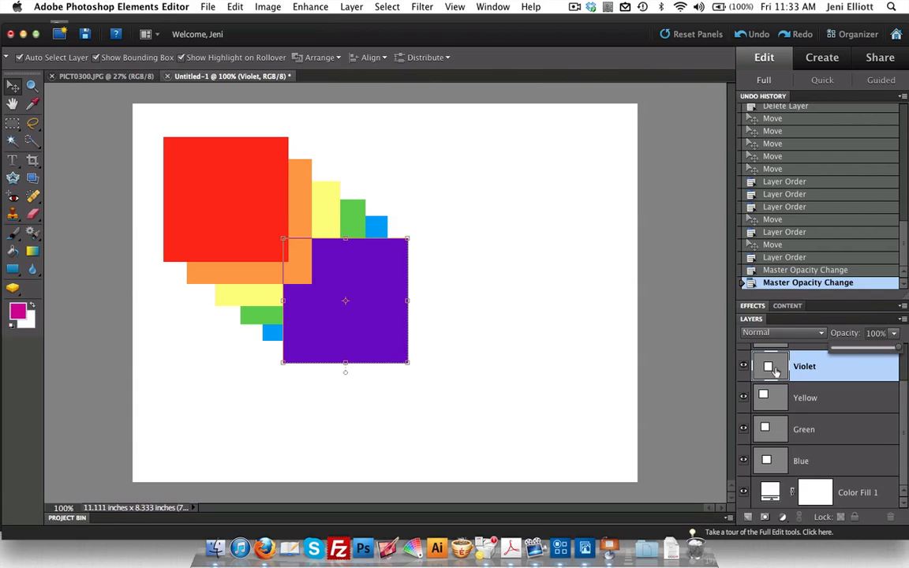
Step: Lower the Orange layer's opacity to 42%
scroll(820, 395, up, 2)
click(827, 397)
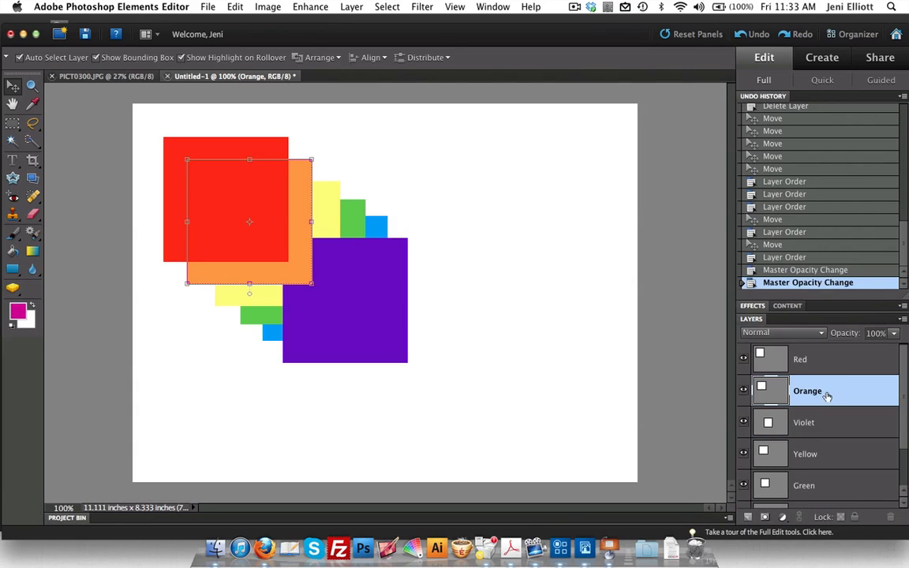
click(893, 334)
drag(891, 350, 855, 348)
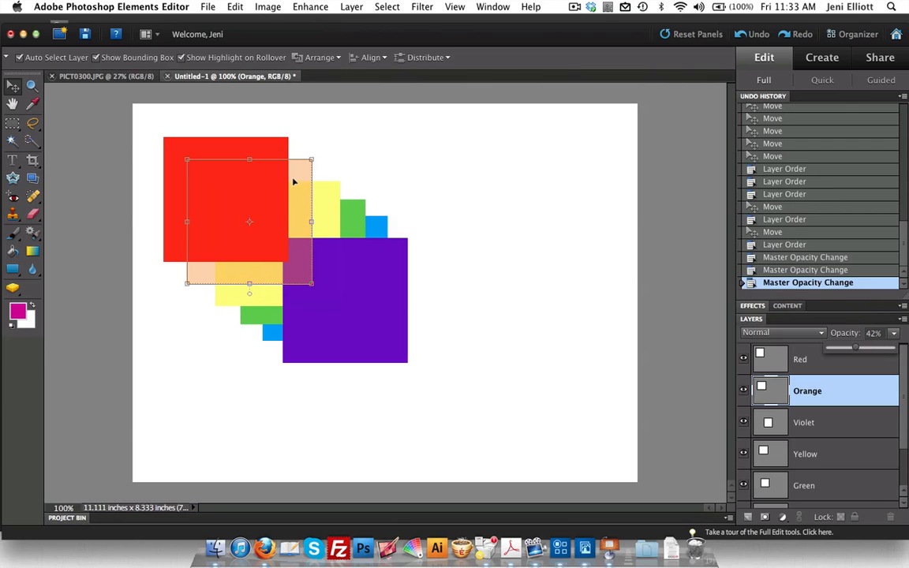
Step: Spread the six colored squares apart across the canvas, with yellow, green and orange above red, blue and violet
drag(308, 177, 584, 154)
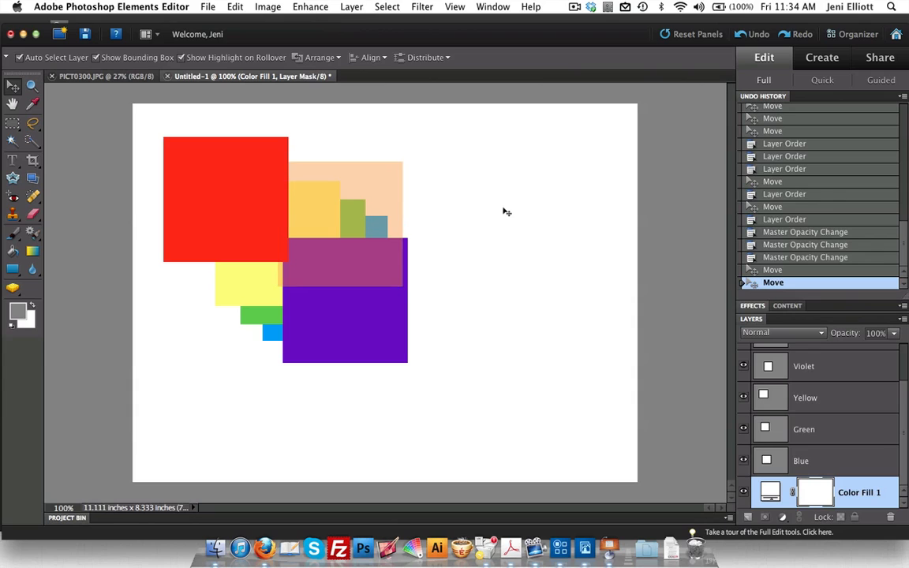
drag(214, 191, 183, 133)
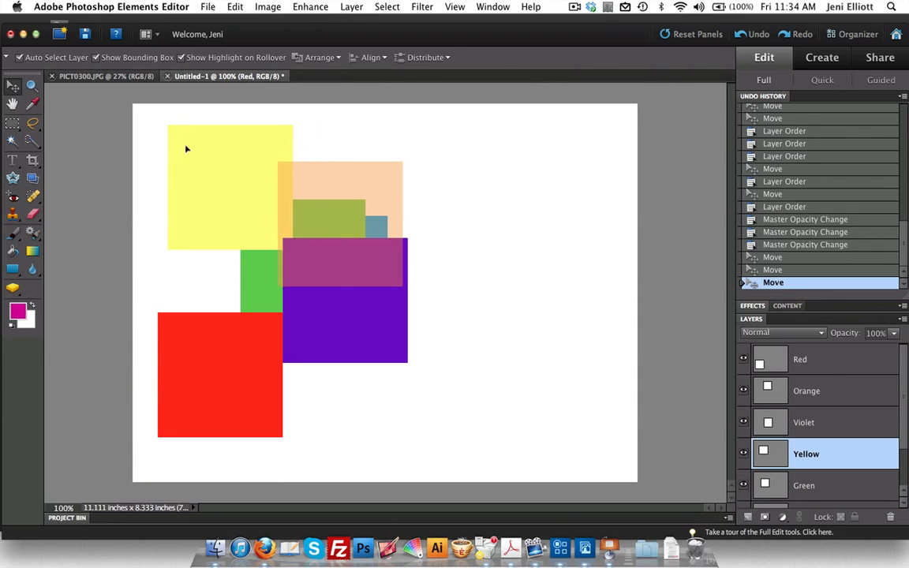
drag(369, 174, 595, 138)
drag(296, 302, 417, 350)
drag(359, 312, 314, 402)
click(375, 225)
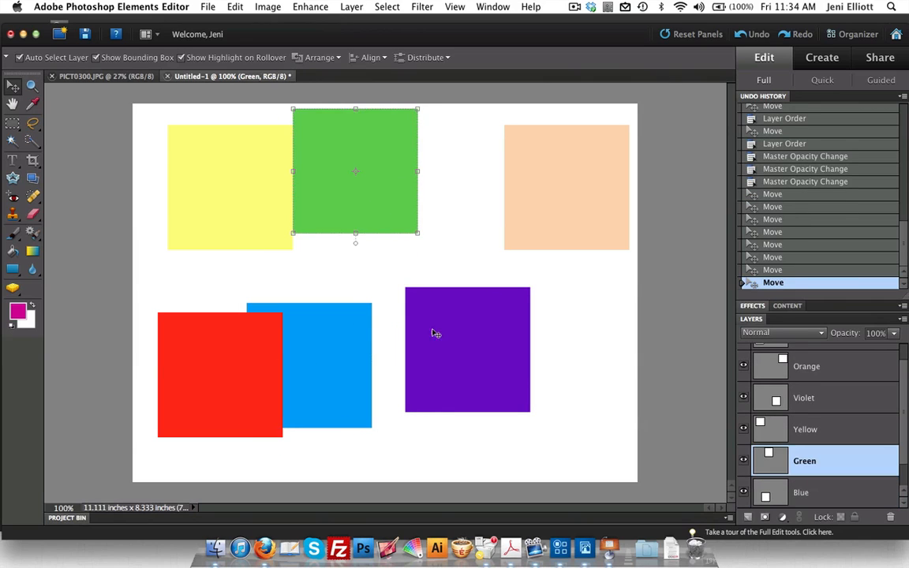
click(448, 366)
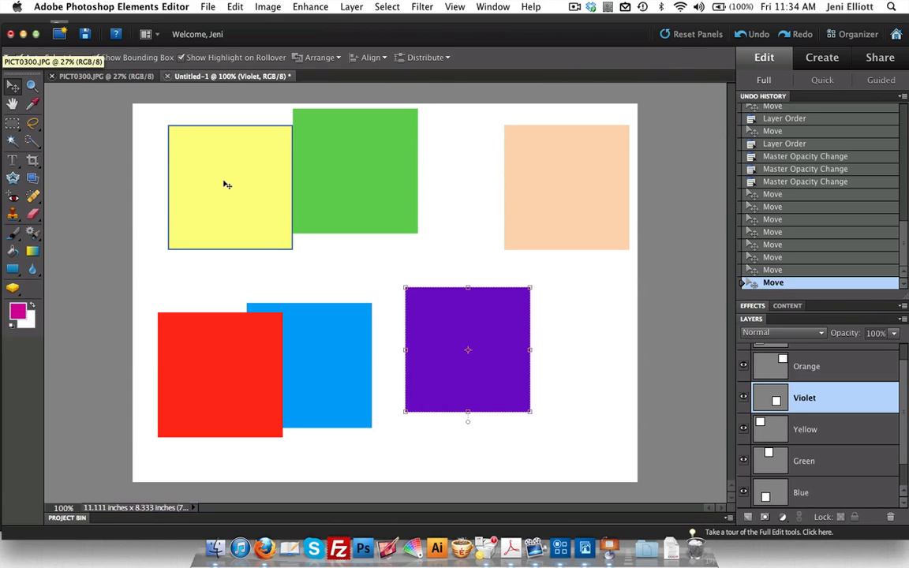
Step: Regroup the squares so blue, green, yellow, violet and translucent orange overlap, leaving red separate at the lower left of the canvas
drag(227, 184, 339, 238)
drag(311, 361, 279, 214)
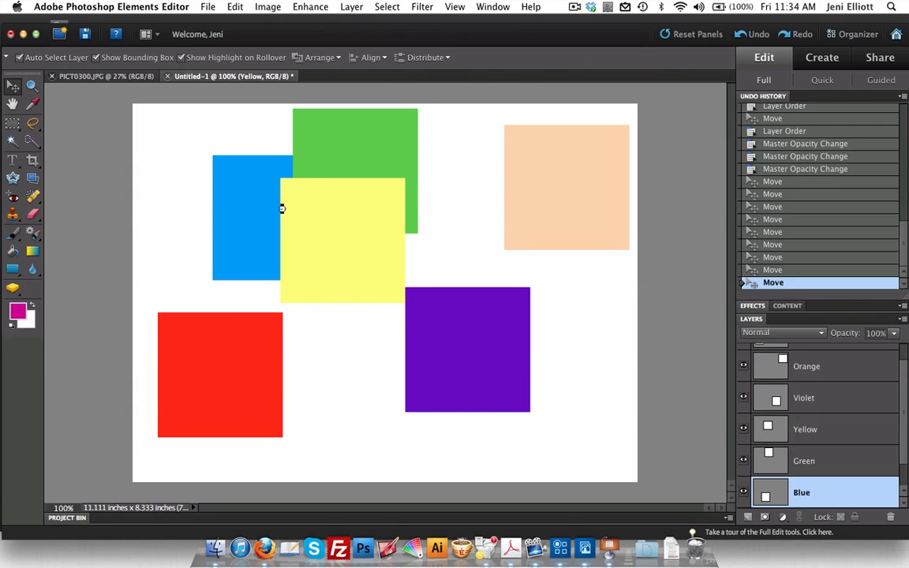
drag(442, 346, 361, 254)
click(554, 219)
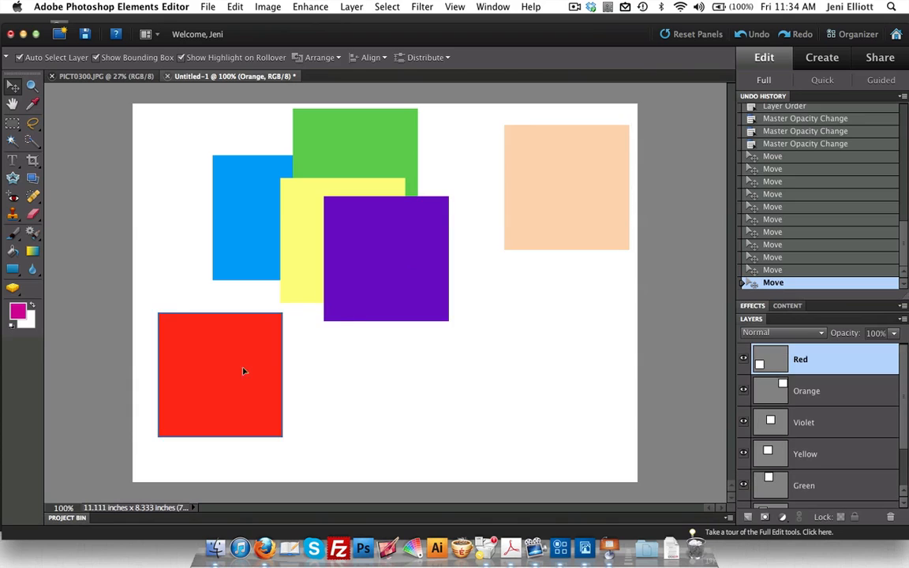
drag(244, 369, 199, 350)
drag(592, 178, 443, 186)
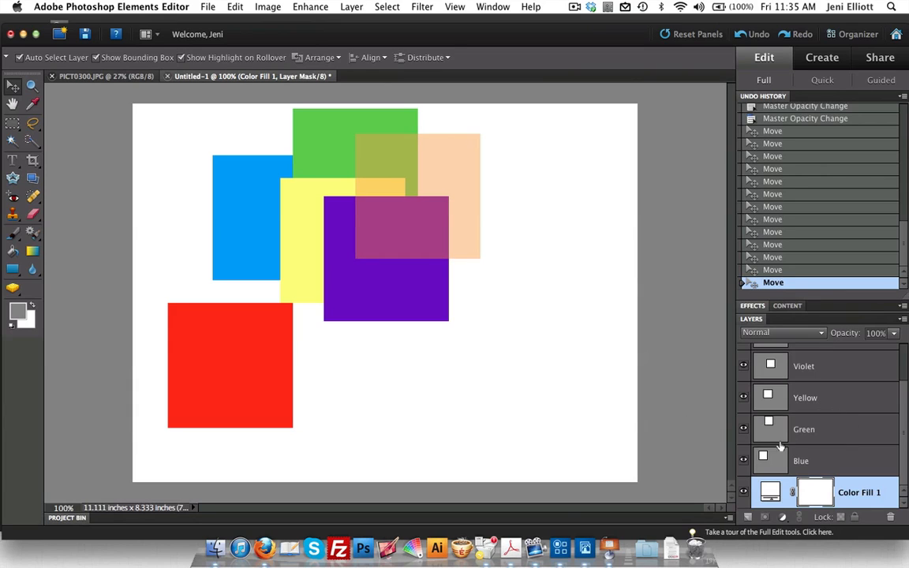
Step: Lock the Violet layer completely and try to move its square on the canvas
scroll(840, 434, up, 2)
click(839, 429)
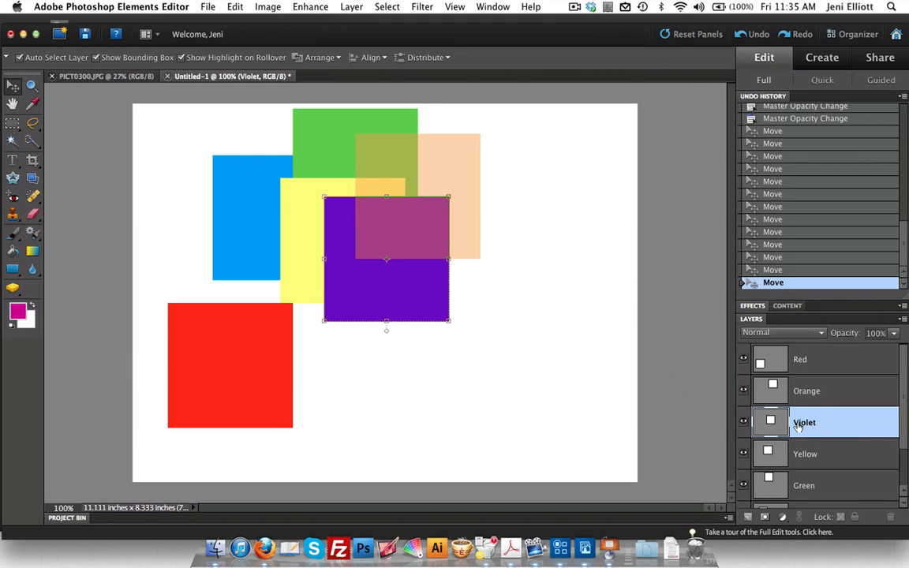
click(855, 518)
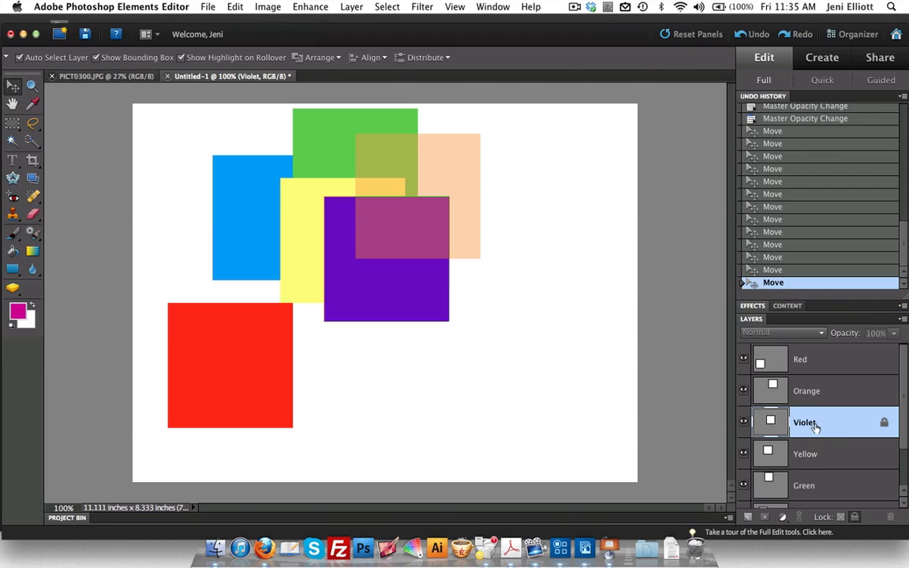
click(426, 310)
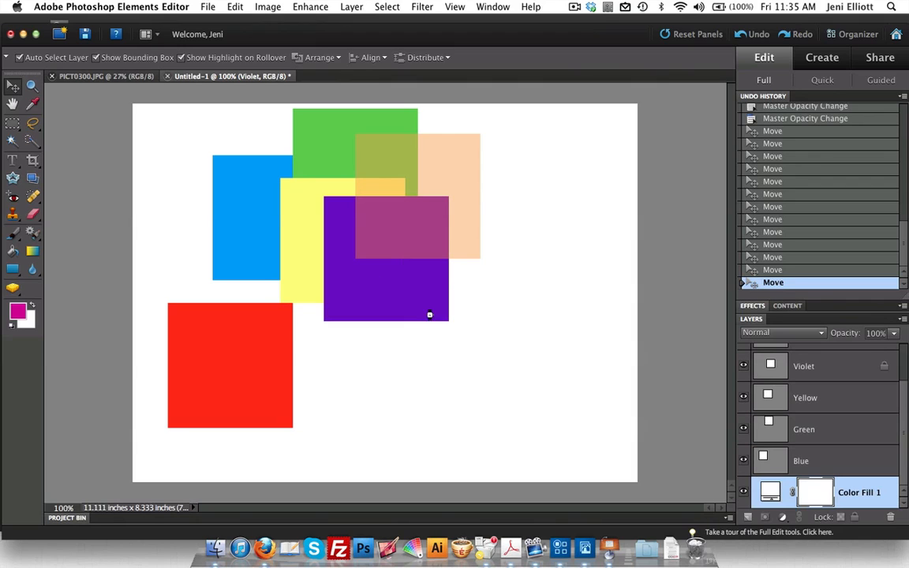
Step: Move the unlocked yellow, blue and red squares to new positions around the locked violet square
drag(370, 297, 388, 392)
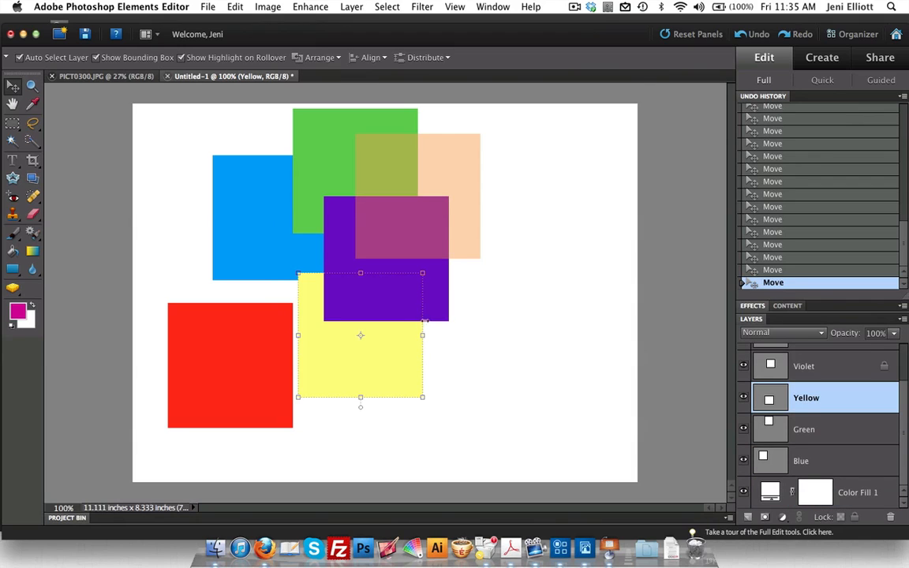
click(474, 338)
drag(298, 356, 277, 285)
drag(247, 269, 234, 302)
drag(234, 381, 306, 377)
drag(232, 260, 231, 225)
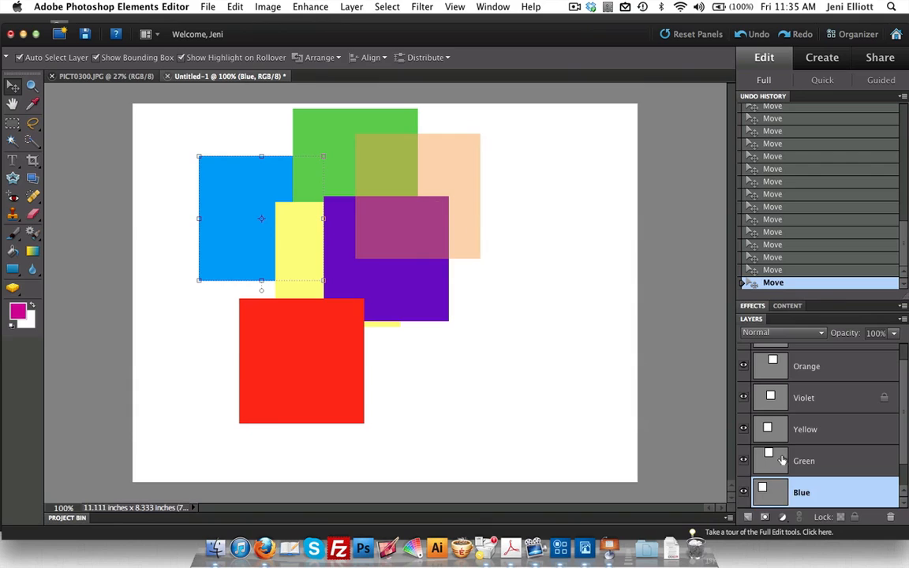
Step: Lock the Orange and Green layers completely and move the unlocked yellow square down-left and the blue square up-left on the canvas
click(760, 352)
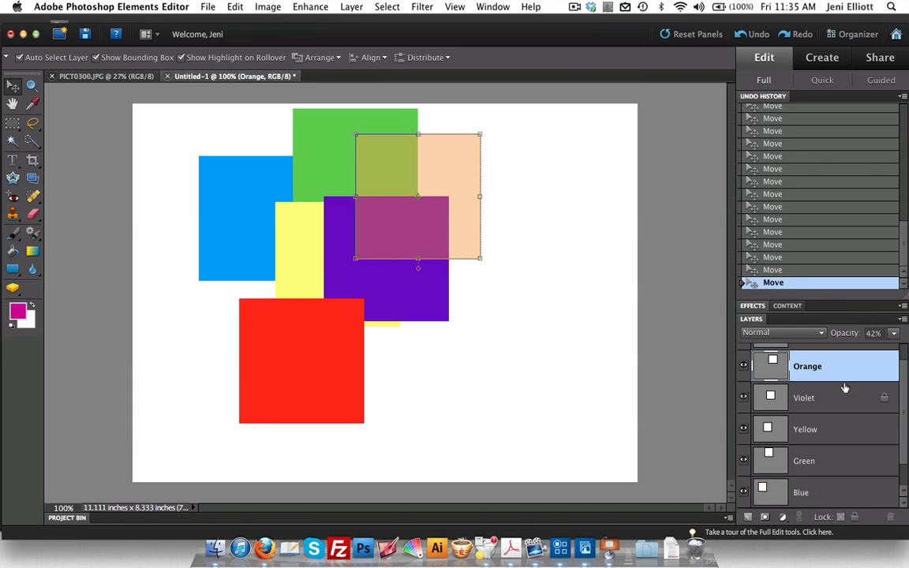
click(854, 517)
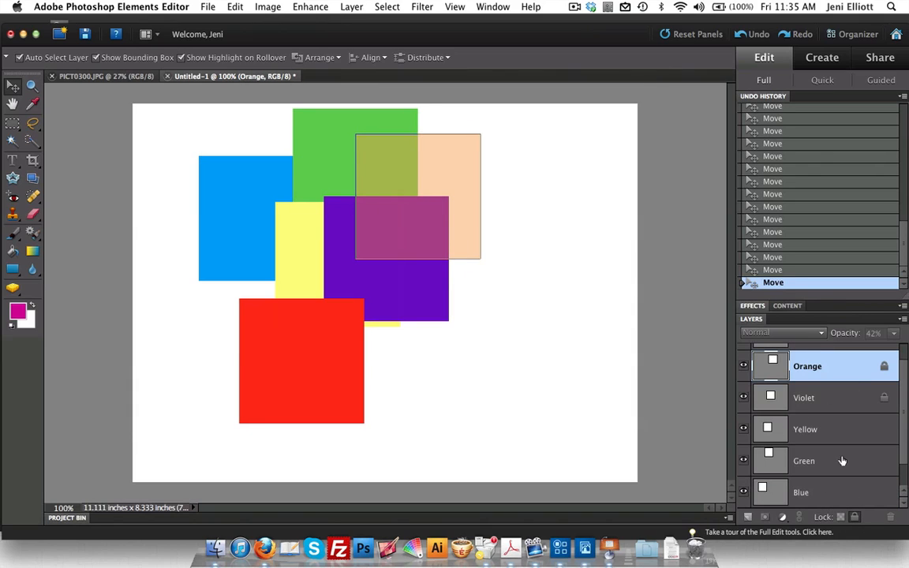
click(842, 462)
click(854, 516)
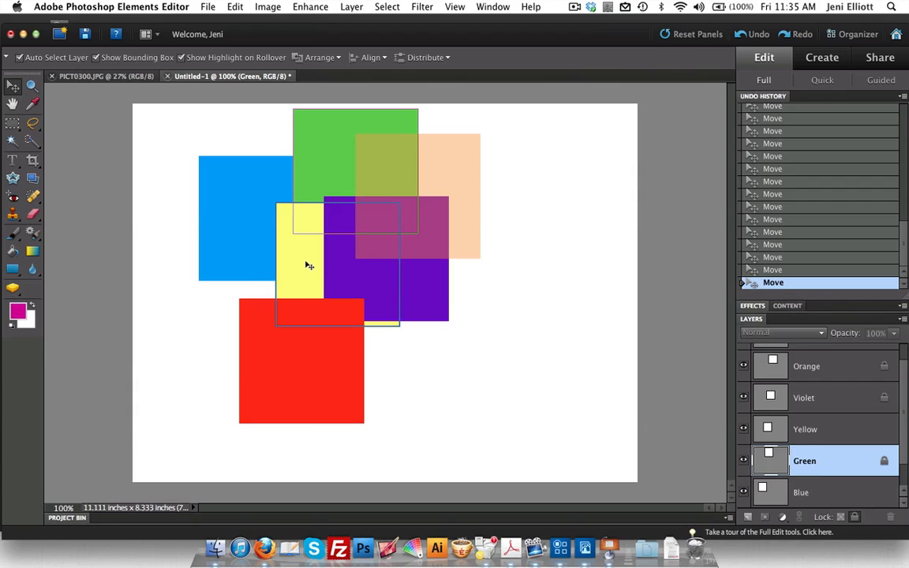
drag(305, 263, 269, 276)
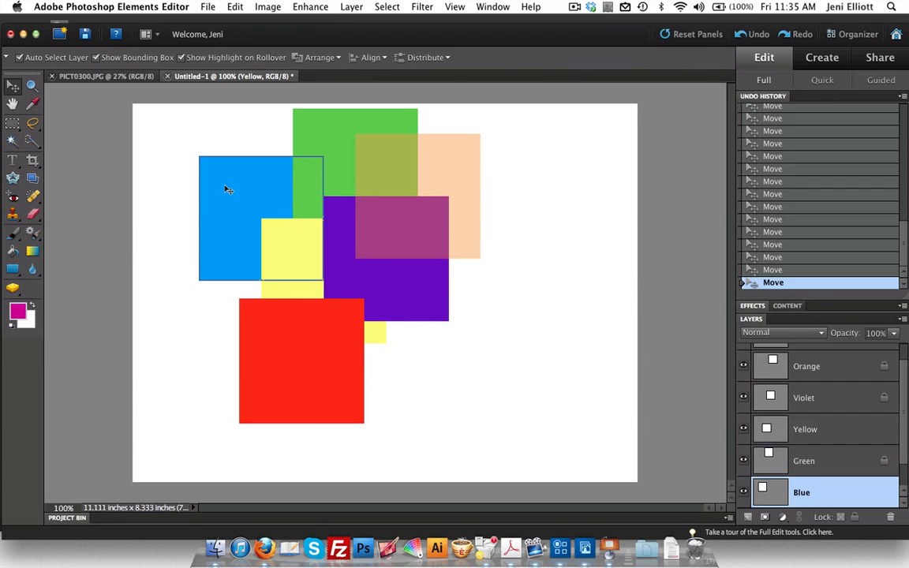
drag(206, 171, 168, 145)
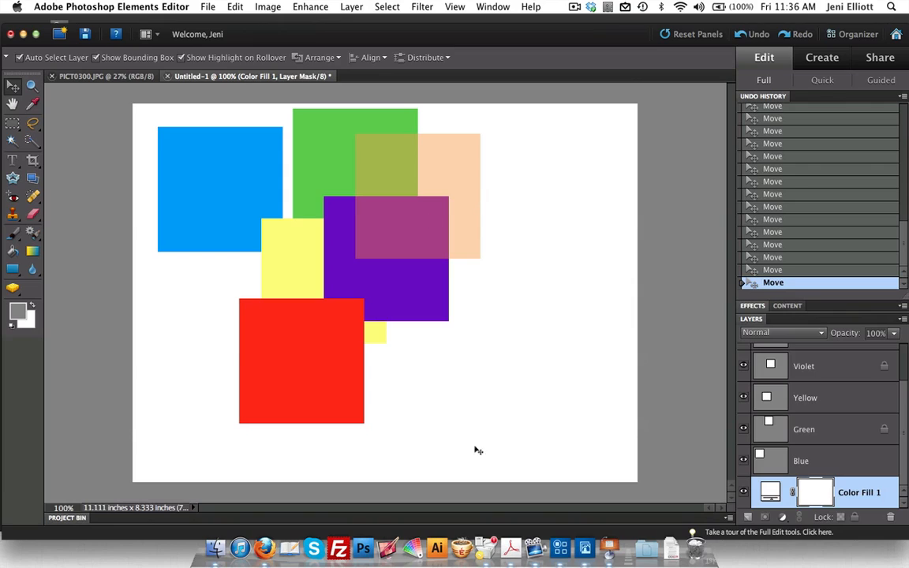
Step: Unlock the Green layer and transform its square into a tall rectangle on the right part of the canvas
click(843, 432)
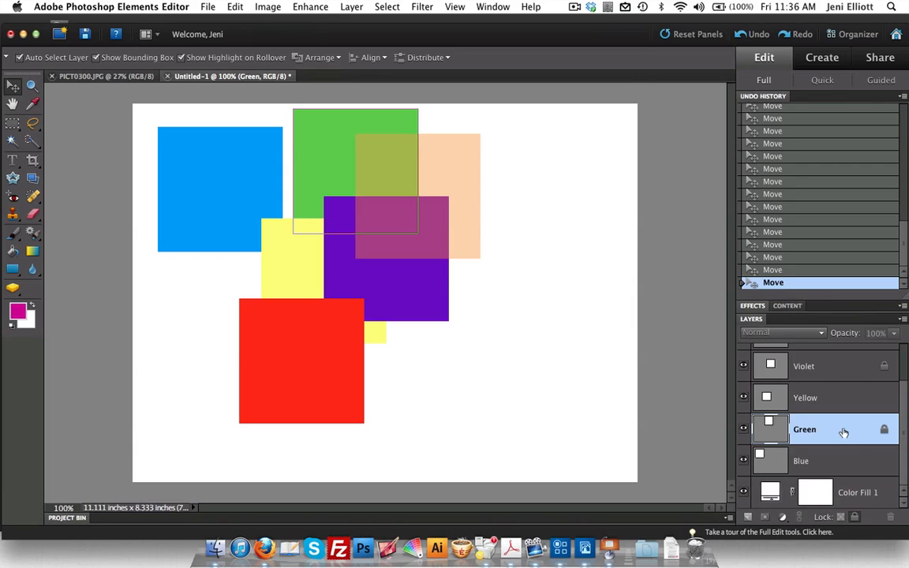
click(855, 517)
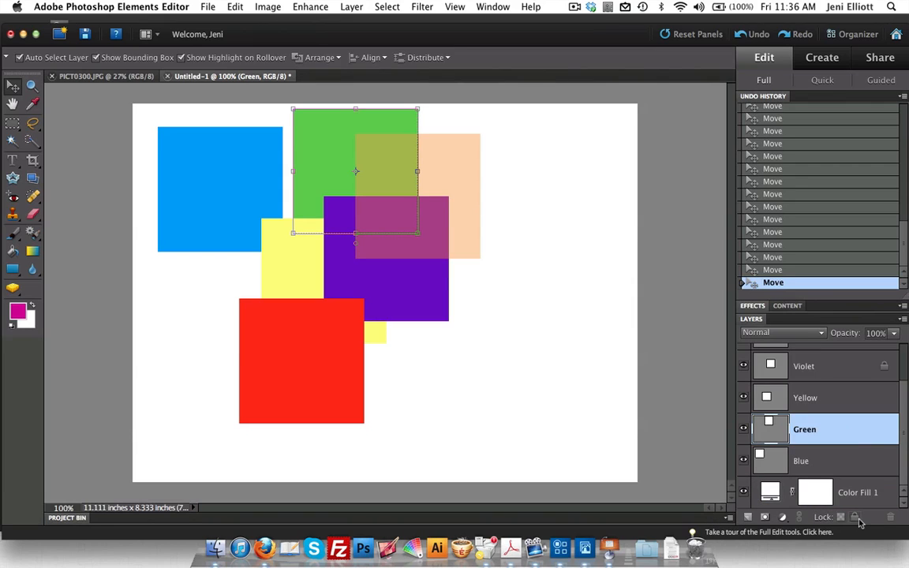
drag(320, 149, 604, 170)
drag(512, 233, 510, 418)
click(576, 424)
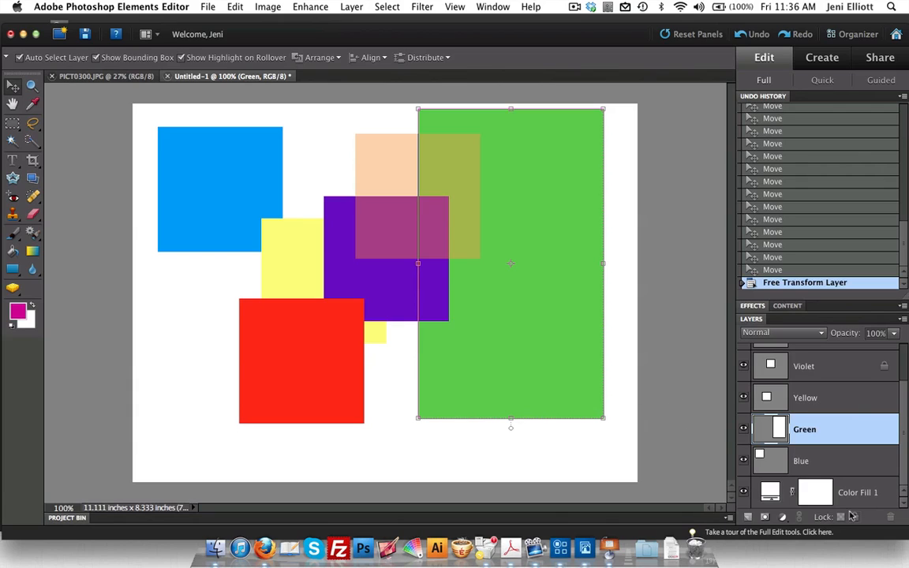
Step: Add a blank layer directly above the Blue layer and undo its creation
click(817, 392)
click(810, 366)
click(820, 461)
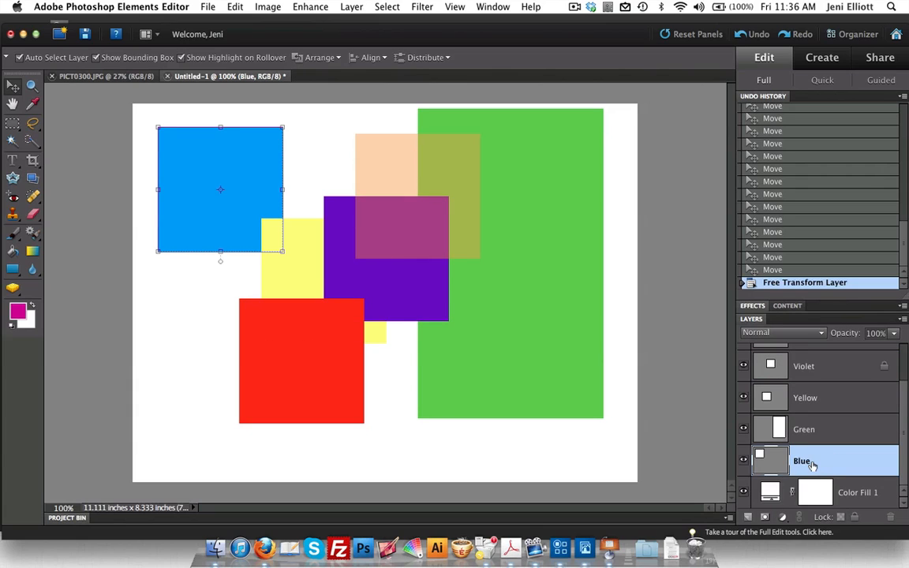
click(748, 518)
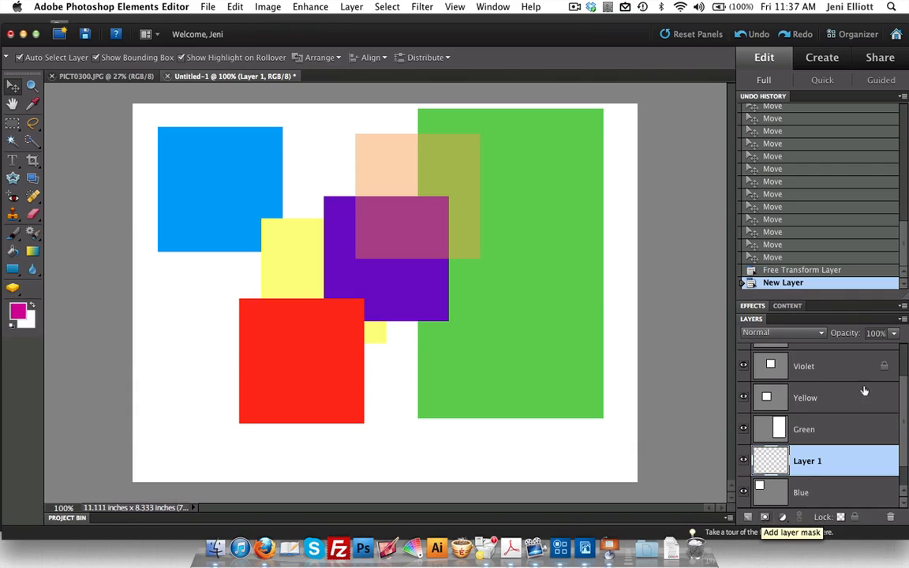
click(788, 269)
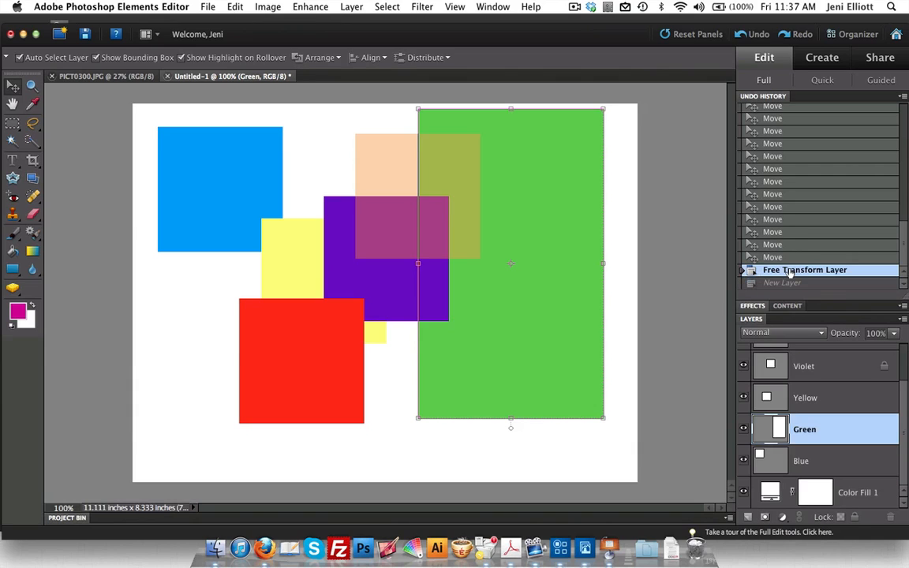
Step: Create a new layer named Green Circle directly above the Blue layer
click(798, 468)
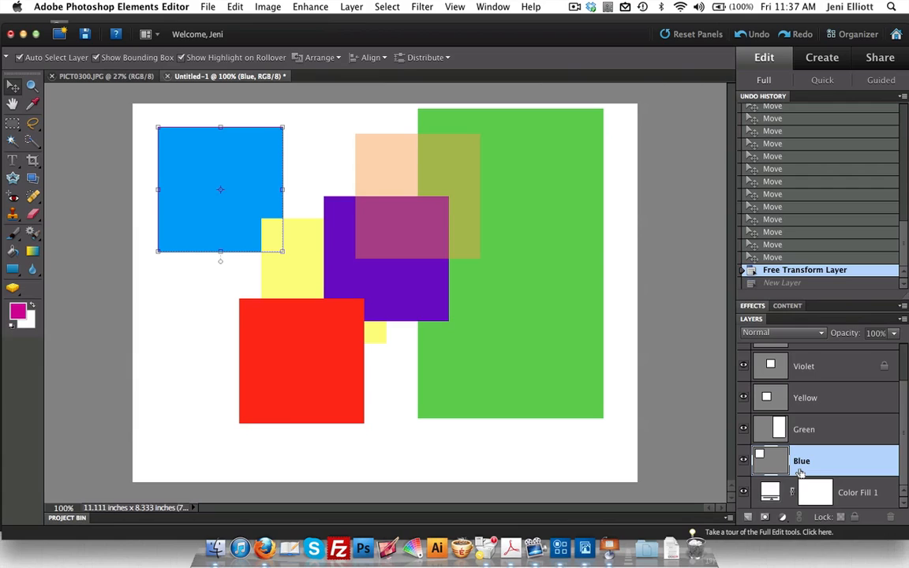
key(super+shift+n)
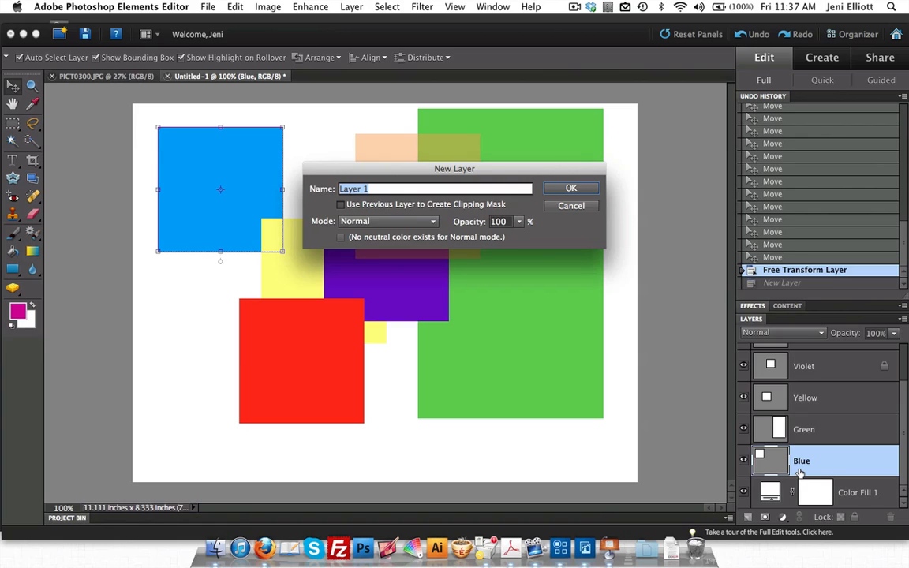
text(Green Circle)
key(Return)
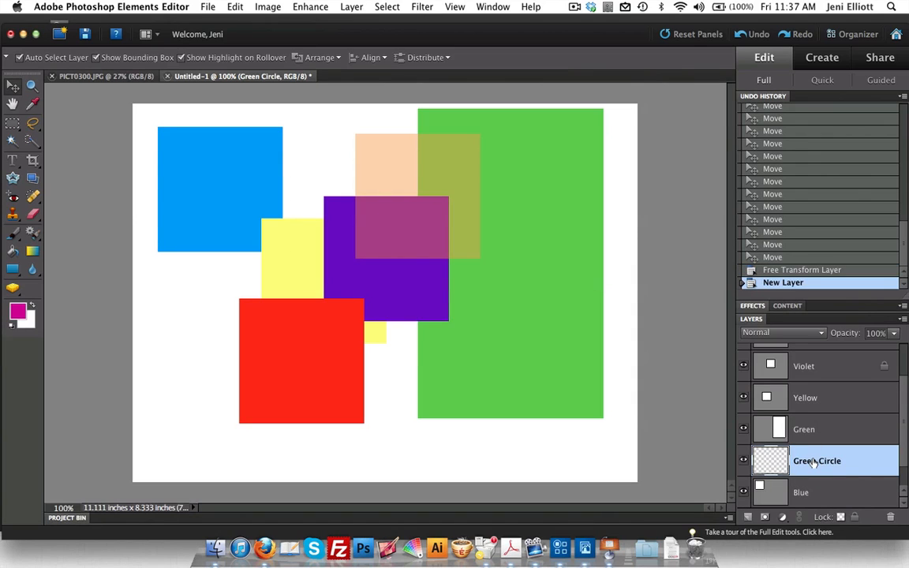
Step: Draw a dark green circle on the Green Circle layer with the Ellipse tool, overlapping the blue square, and shift it slightly up-left
click(13, 270)
click(11, 271)
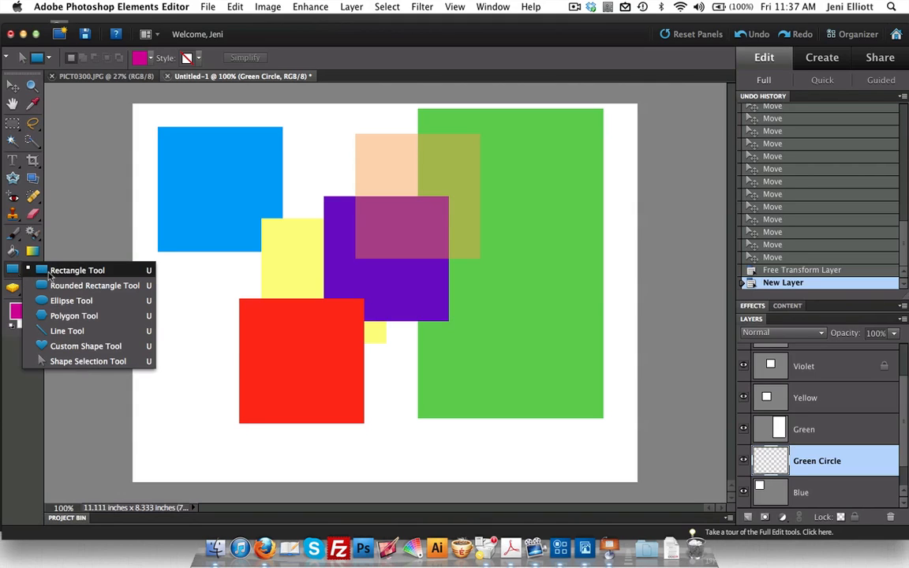
click(71, 301)
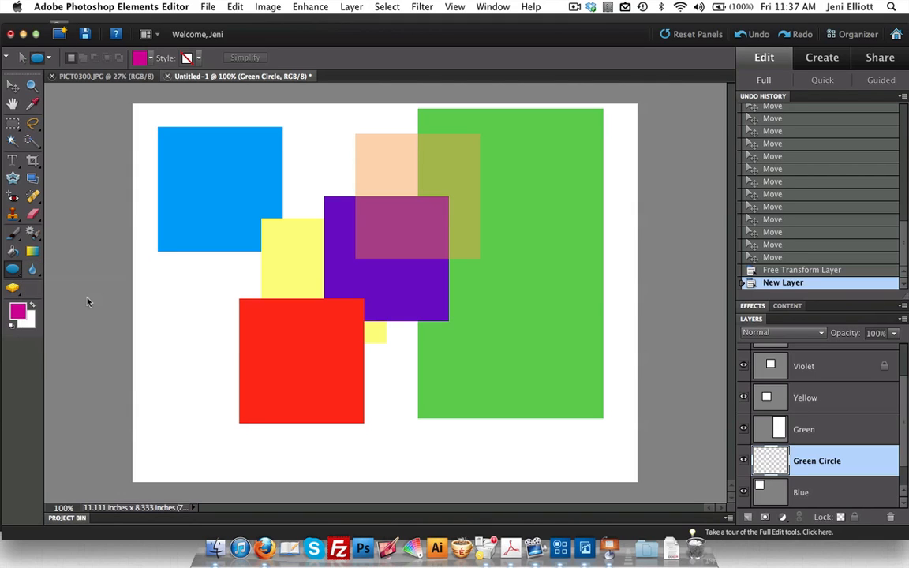
click(140, 58)
scroll(165, 93, up, 2)
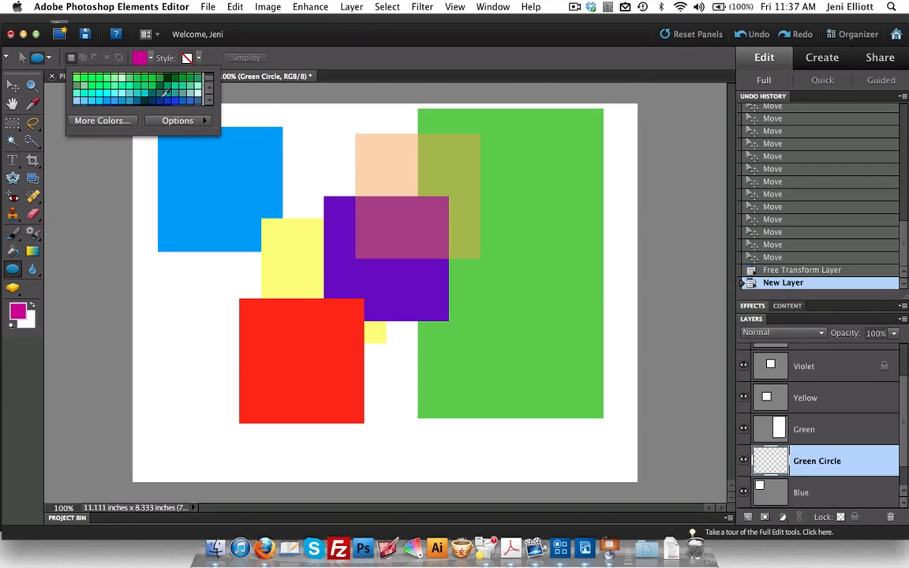
click(167, 76)
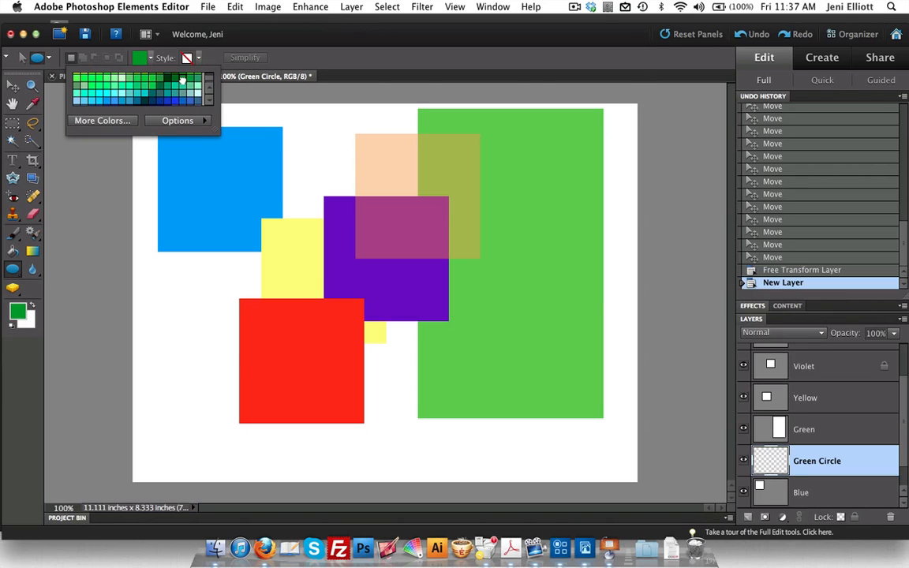
click(206, 211)
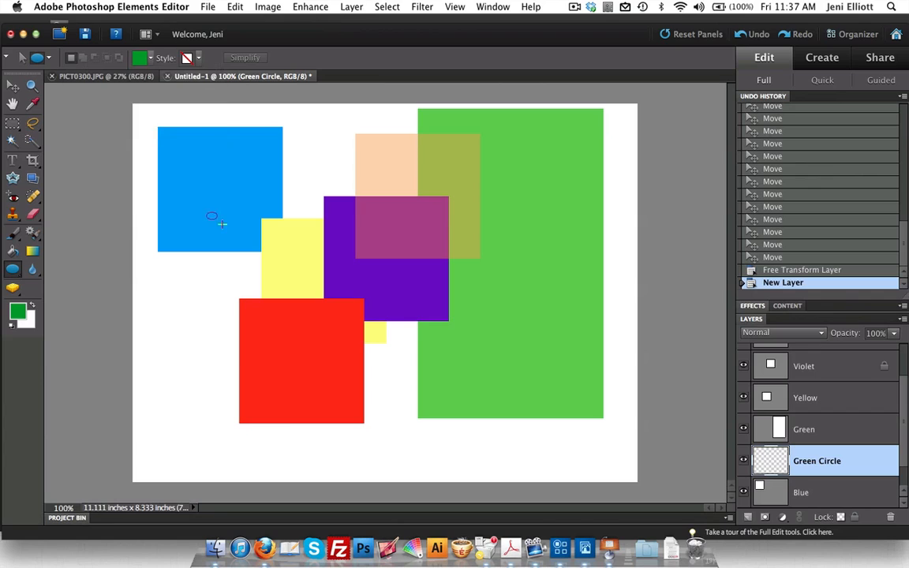
drag(201, 178, 478, 362)
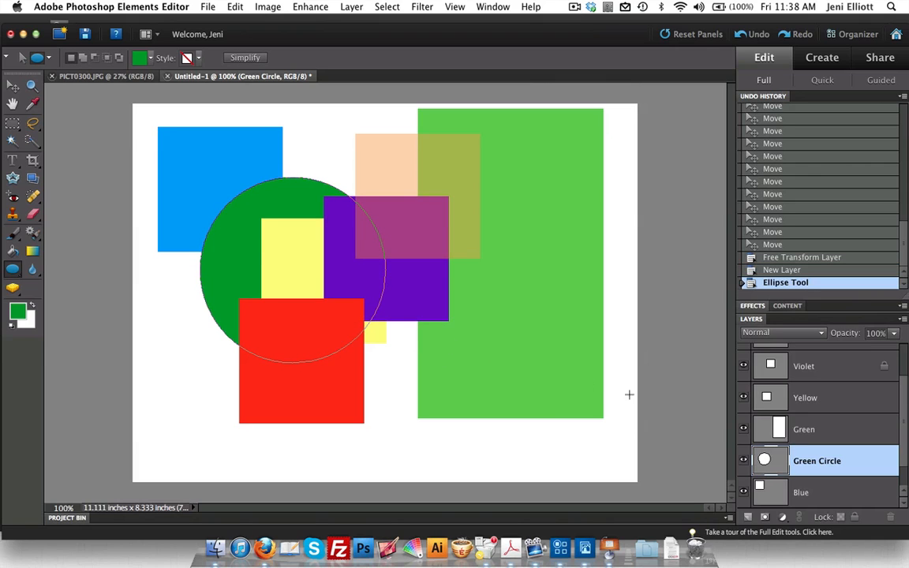
key(v)
drag(262, 237, 271, 190)
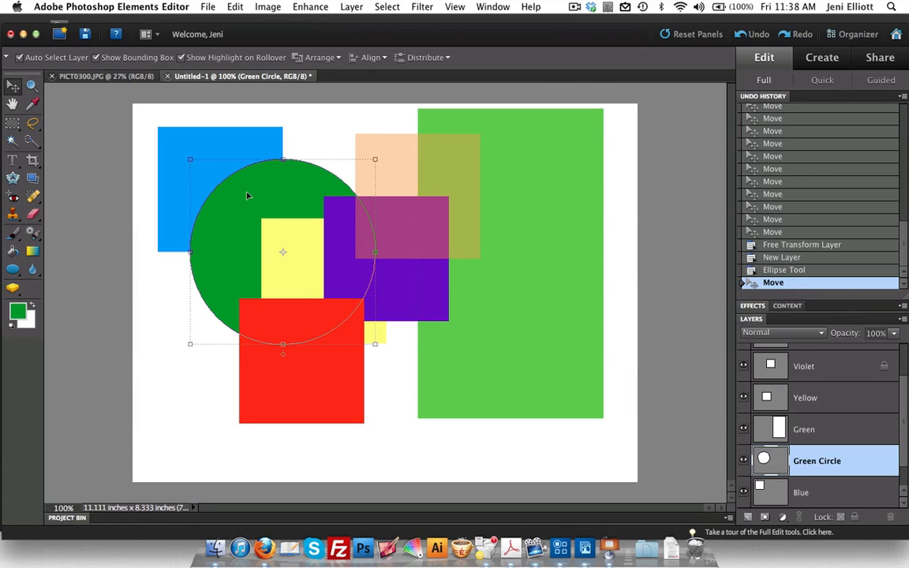
Step: Recolor the circle, trying a deep blue and a lighter blue before settling on light pink
key(u)
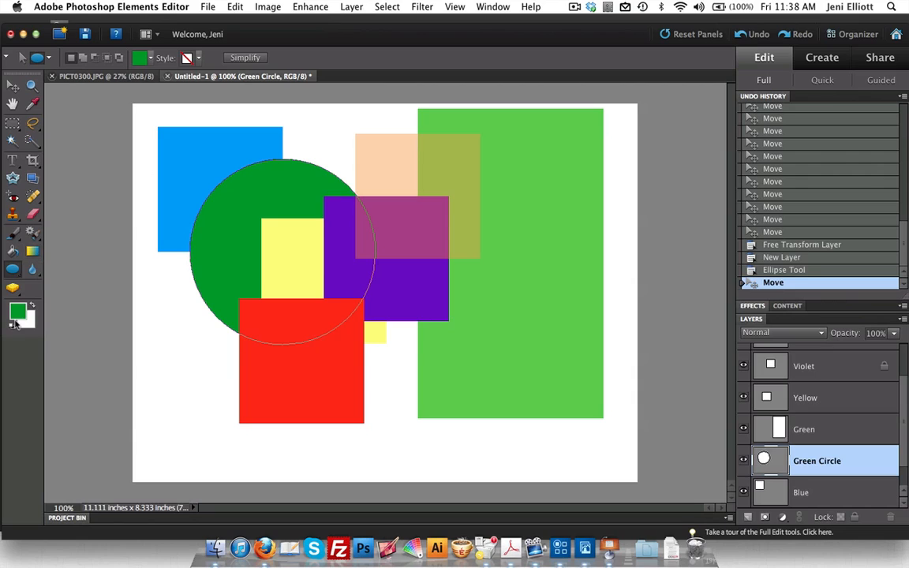
click(139, 56)
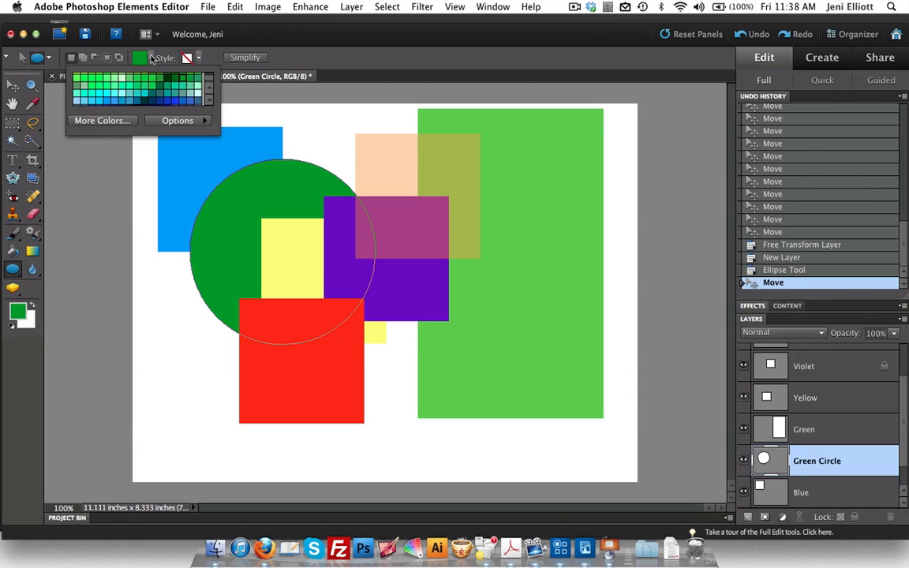
click(160, 92)
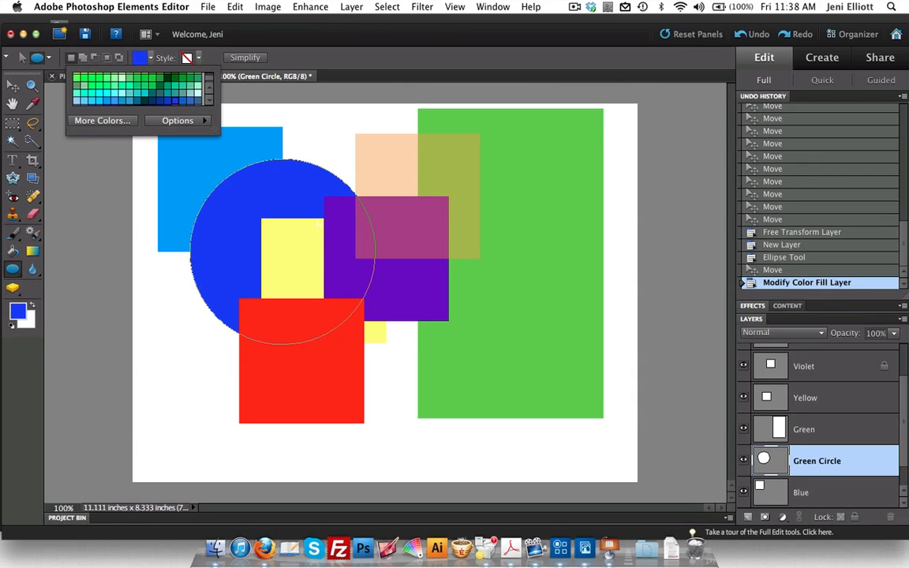
click(122, 93)
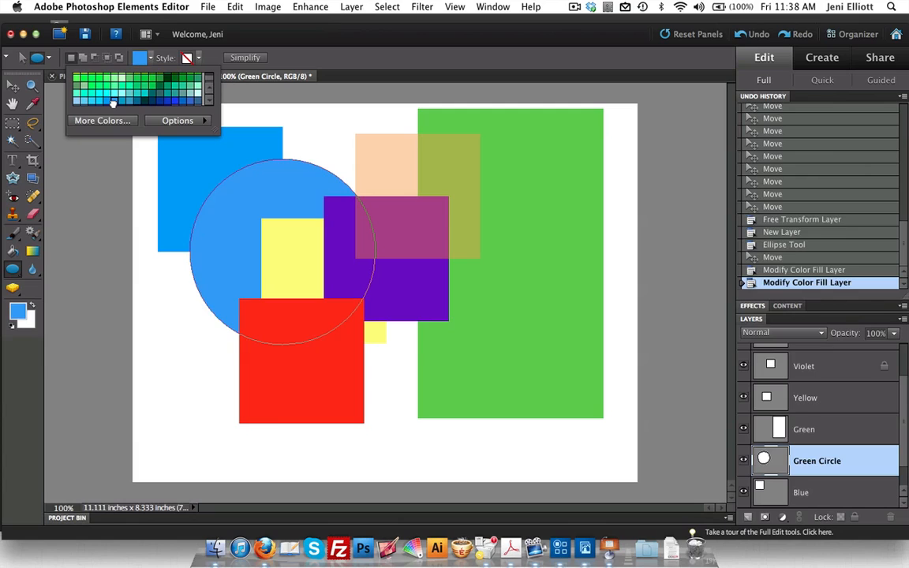
scroll(122, 93, down, 3)
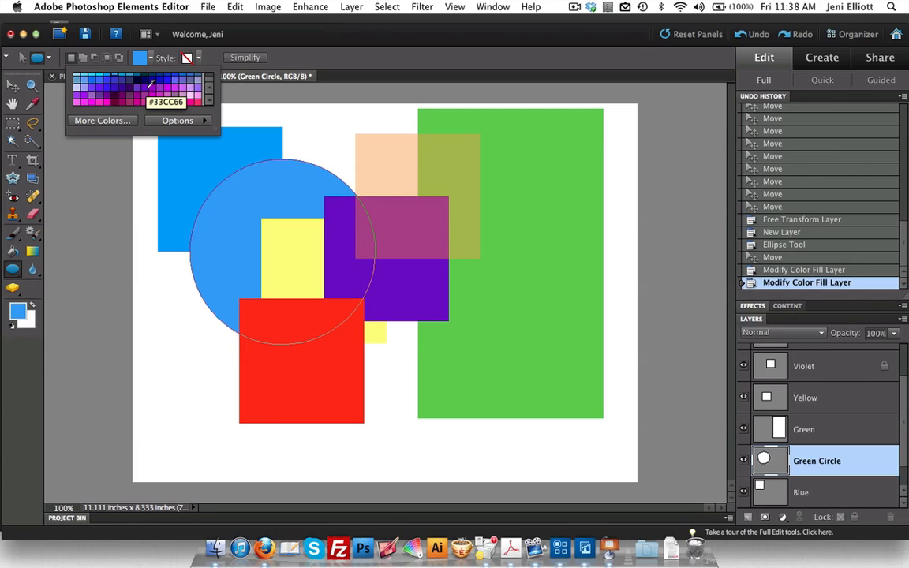
click(190, 95)
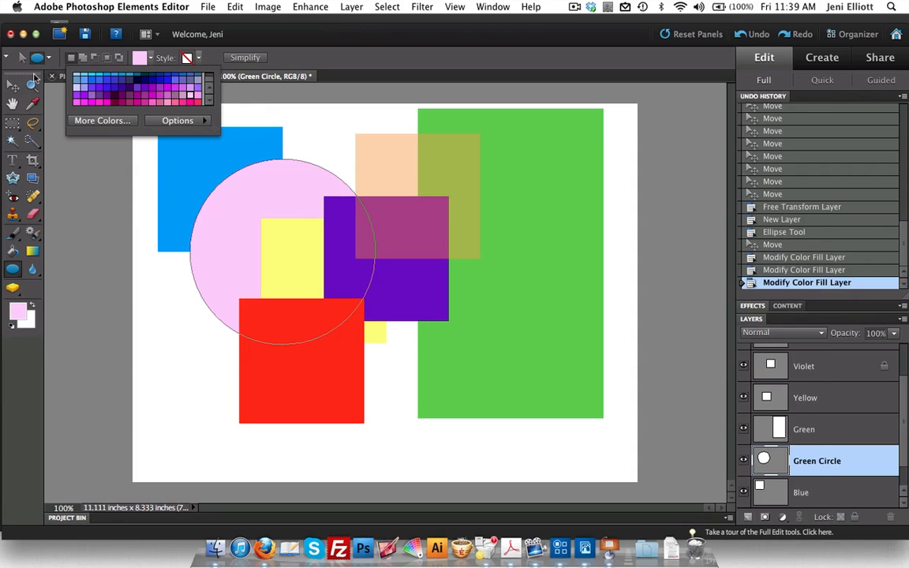
Step: Move the pink circle slightly up and to the right with the Move tool, and deselect it
click(13, 85)
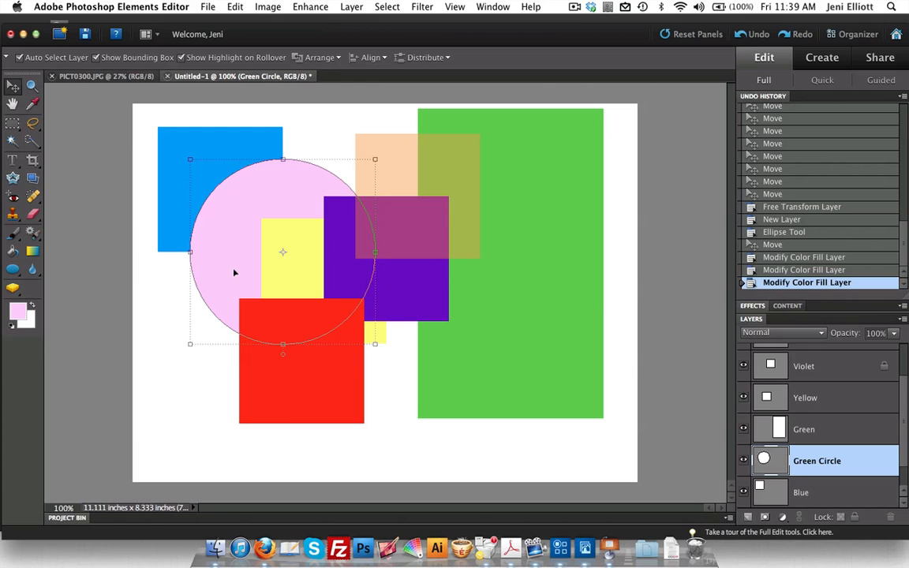
drag(235, 270, 249, 242)
click(394, 429)
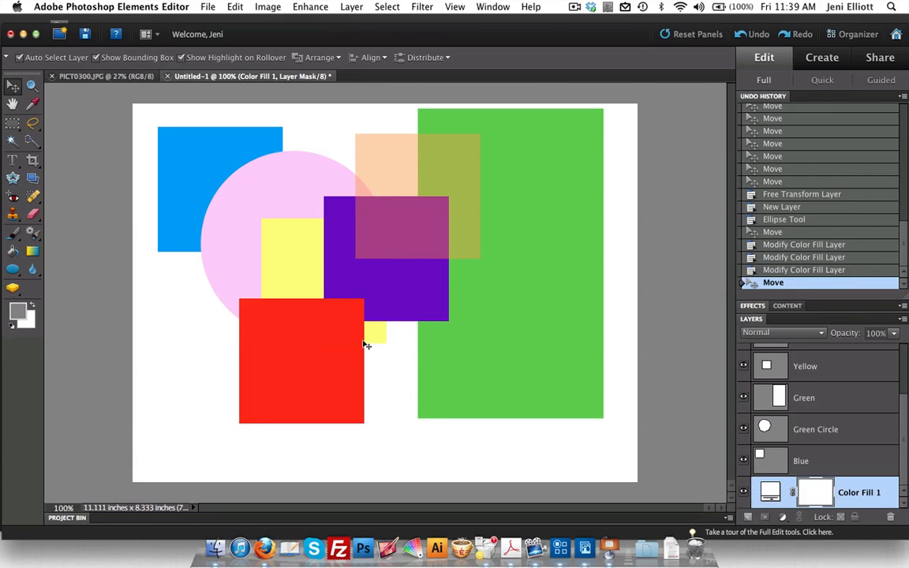
Step: Rename the Green Circle layer to Pink Circle
click(264, 194)
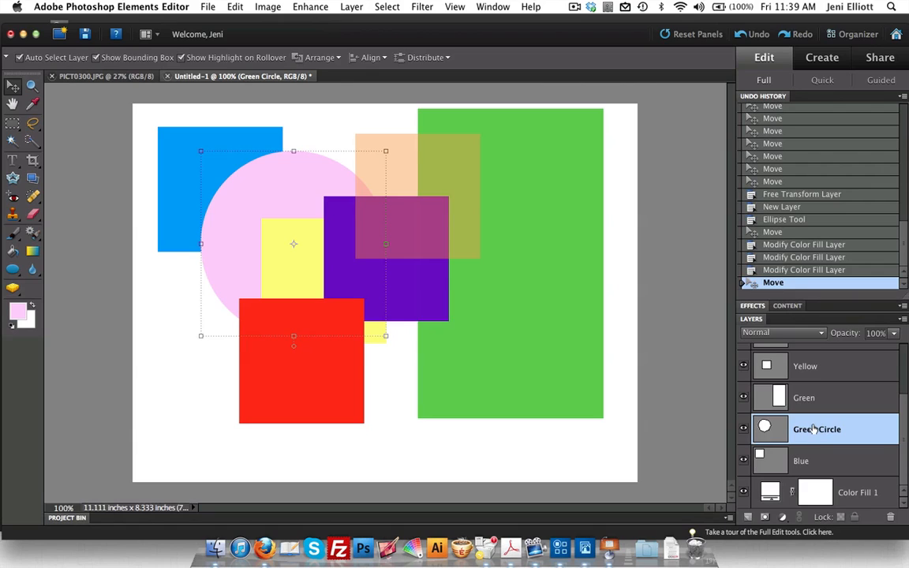
double_click(813, 429)
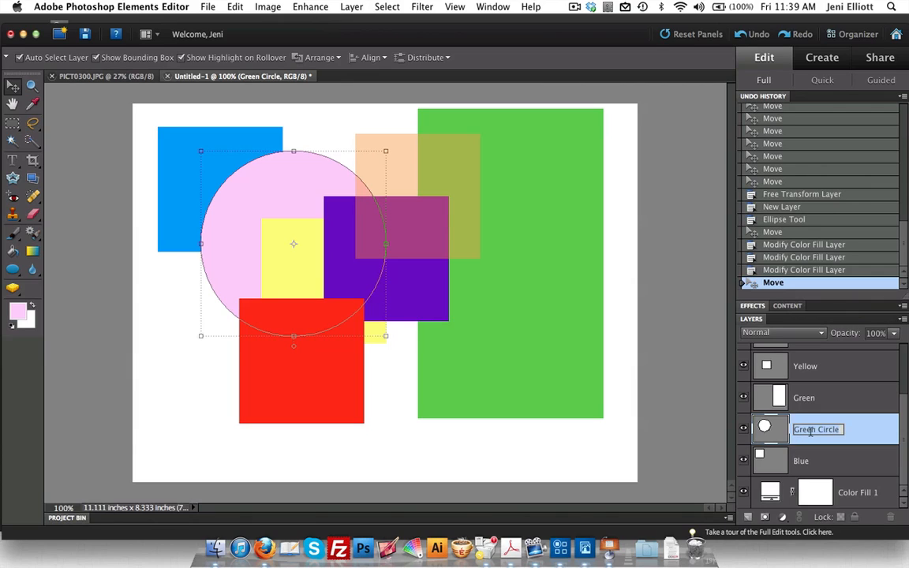
text(Pink Circle)
key(Return)
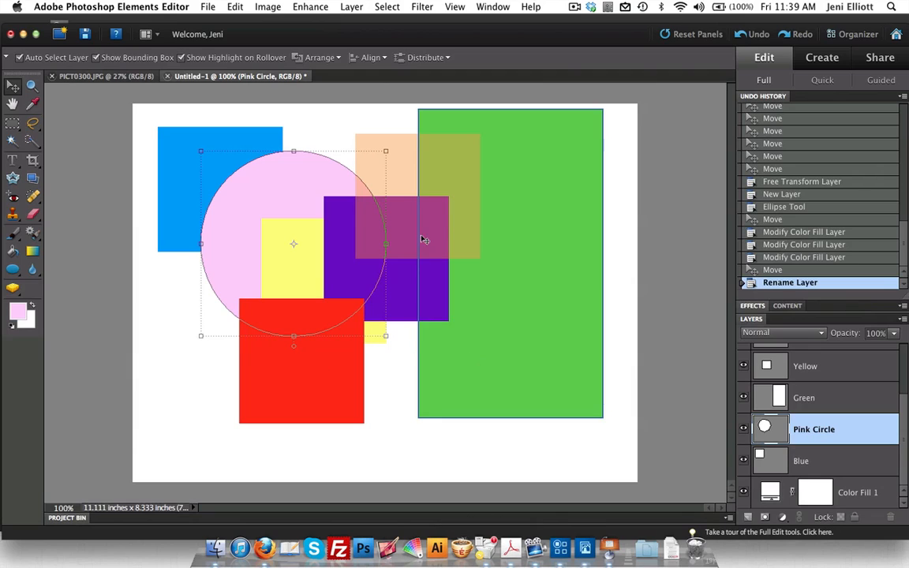
Step: Delete the Yellow layer by selecting its square on the canvas, and leave no shape selected
click(397, 178)
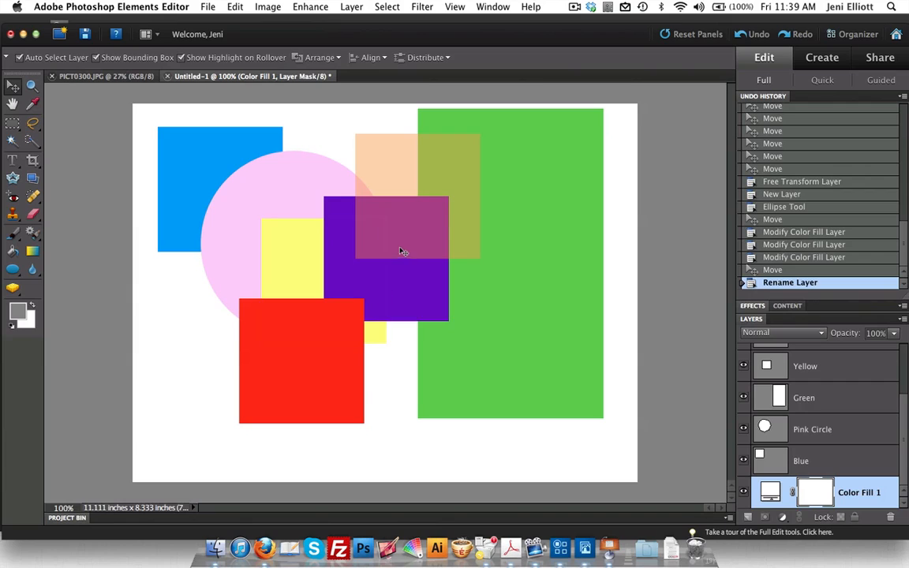
click(291, 253)
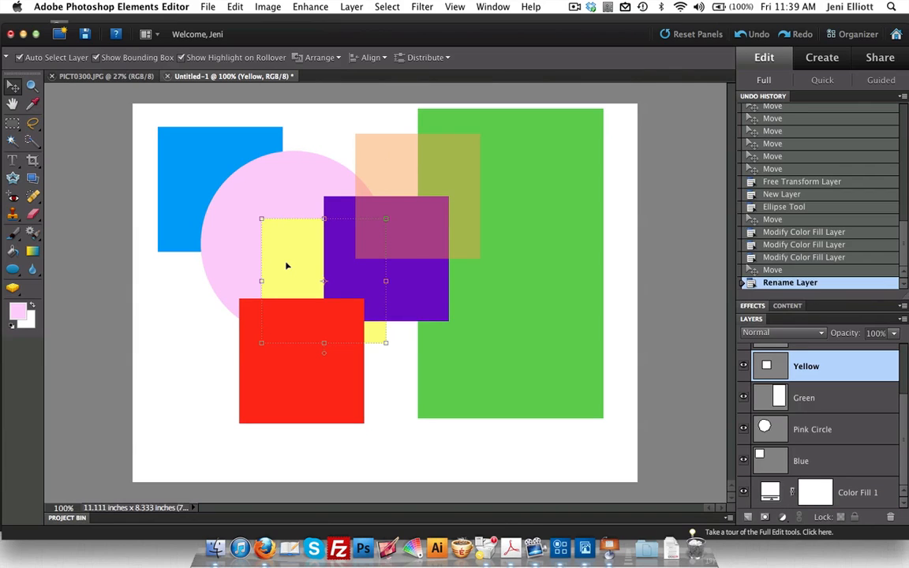
key(Delete)
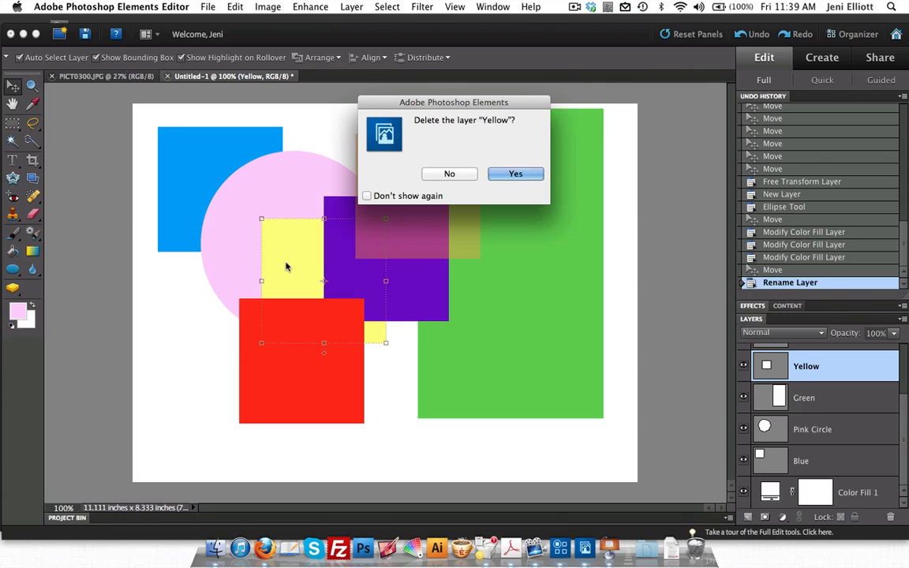
click(517, 175)
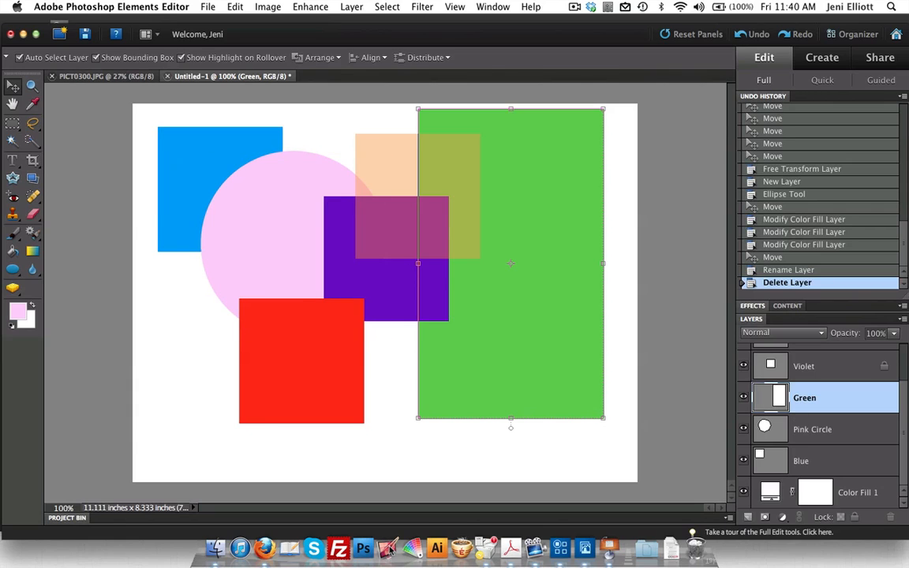
click(396, 174)
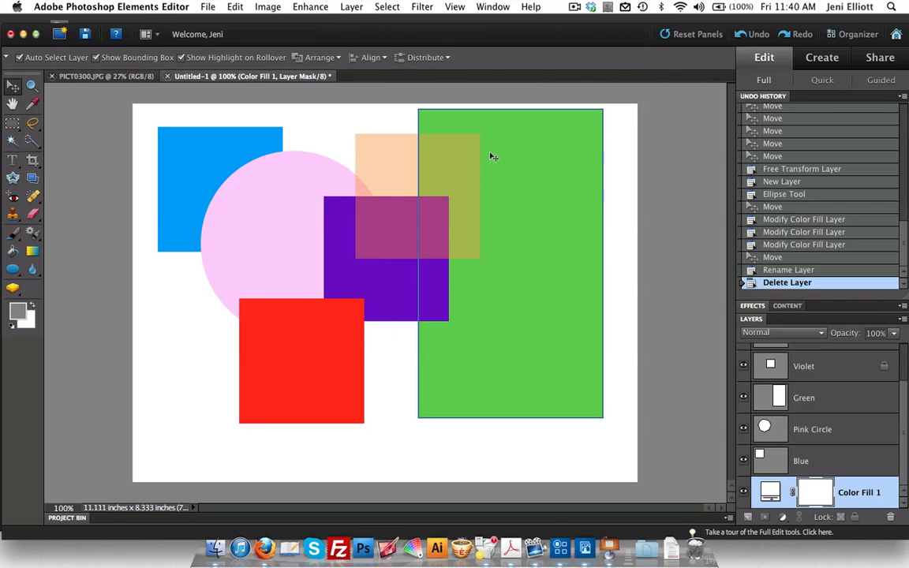
Step: Move the green rectangle slightly down, delete the Green layer, and deselect the shapes
click(537, 192)
mouse_move(510, 215)
mouse_down()
mouse_move(537, 245)
mouse_move(511, 230)
mouse_up()
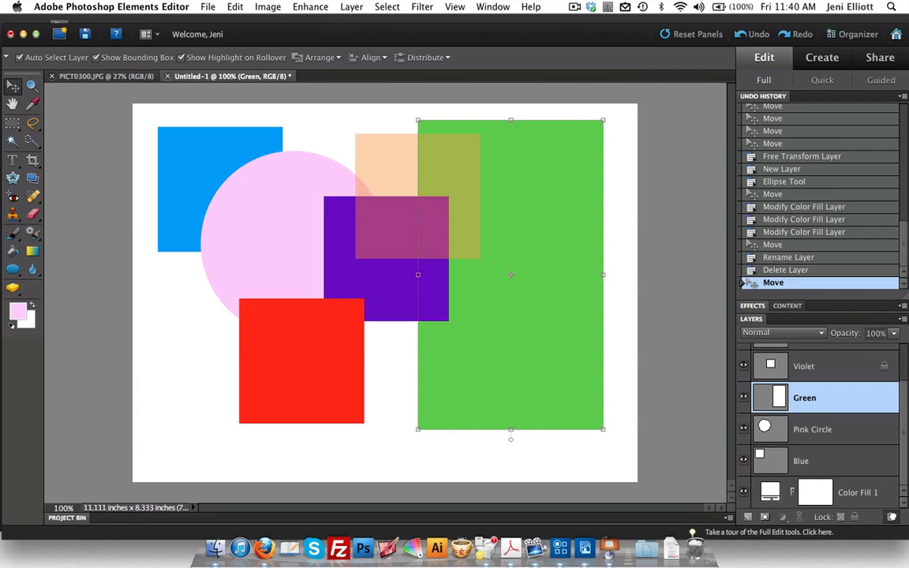
click(891, 517)
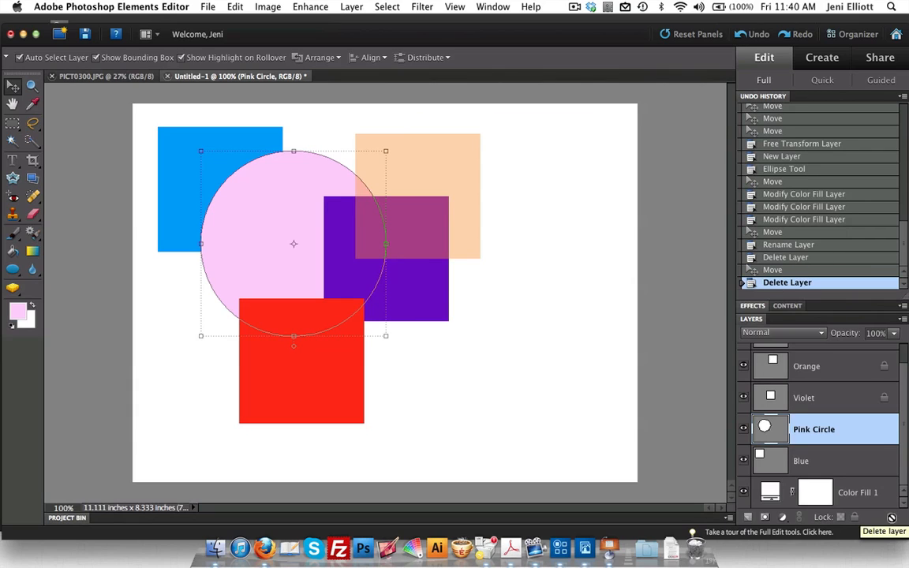
click(487, 202)
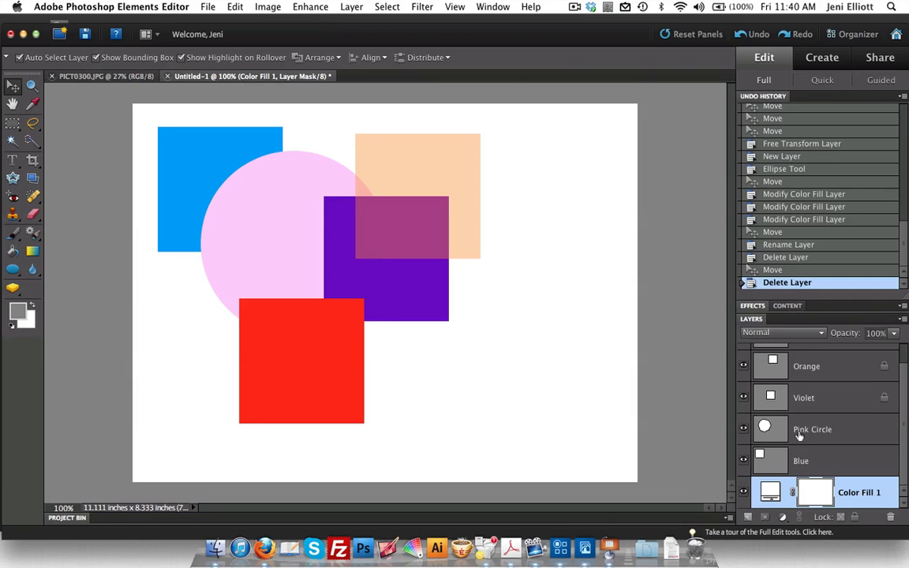
Step: Reorder the layers so Pink Circle is at the top of the stack and Red sits between Violet and Blue
scroll(769, 434, up, 1)
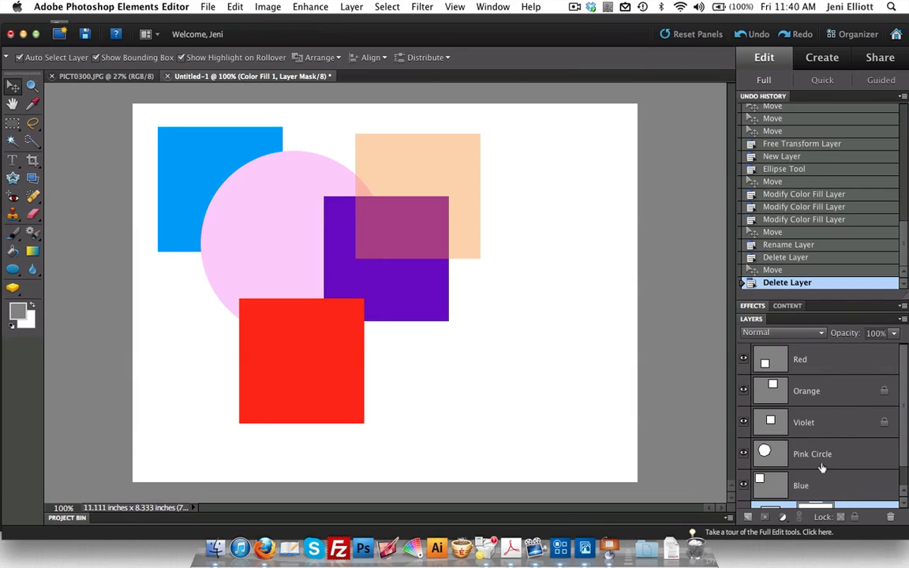
drag(821, 454, 834, 355)
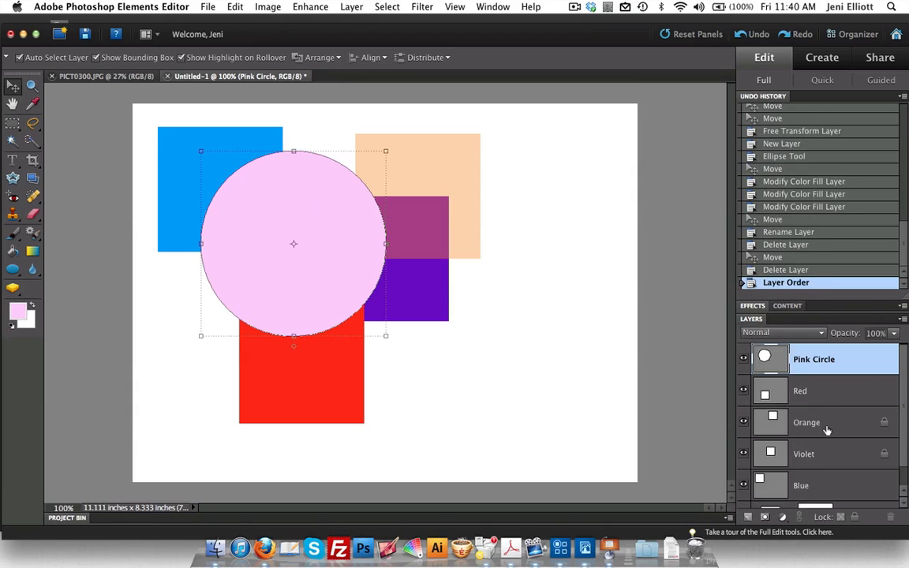
click(829, 409)
drag(830, 400, 781, 473)
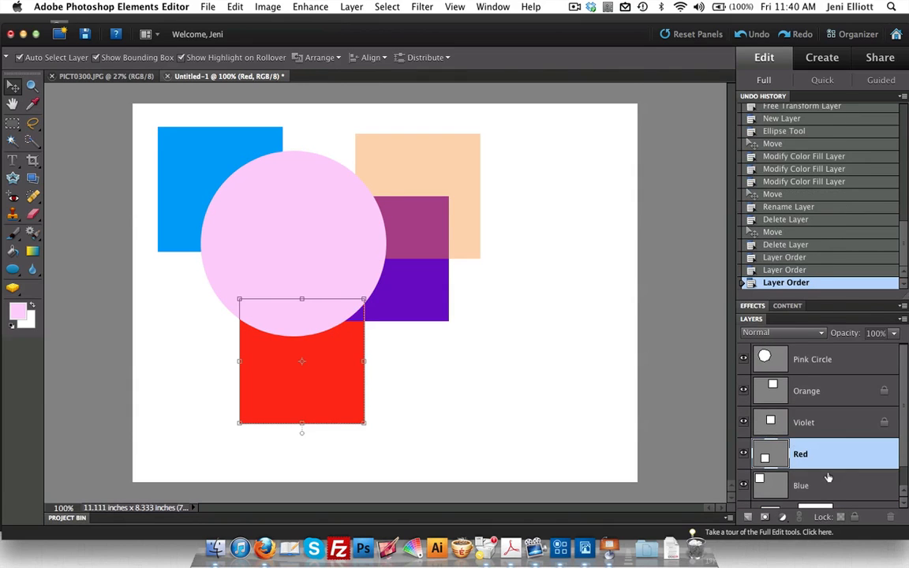
Step: Select the locked Violet layer and look through the layer stack down to the Color Fill 1 background
click(879, 423)
scroll(881, 425, down, 1)
scroll(882, 426, up, 1)
scroll(867, 429, down, 1)
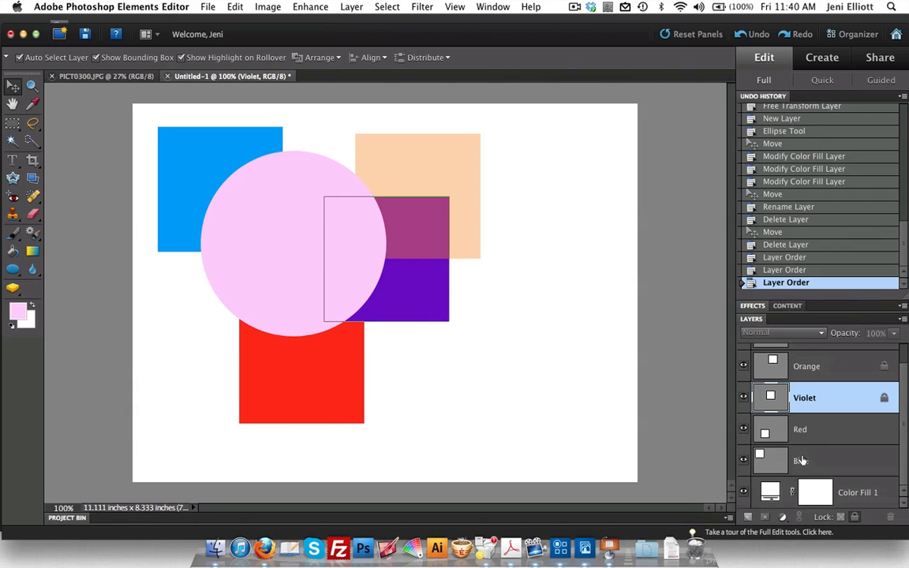